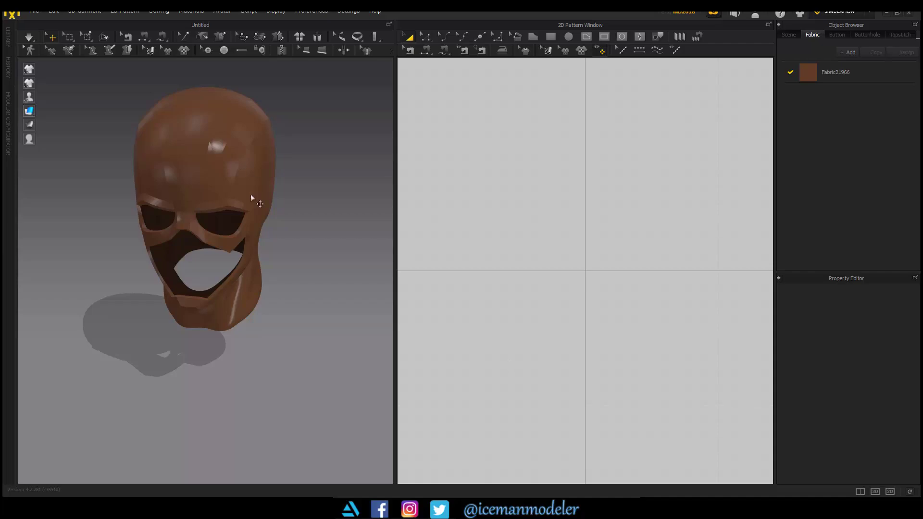
# - Pin a row of mesh patches across the crown of the mask's head using the vertex tool
pyautogui.moveTo(250, 194)
pyautogui.mouseDown(button='right')
pyautogui.moveTo(248, 163)
pyautogui.moveTo(332, 169)
pyautogui.moveTo(310, 190)
pyautogui.moveTo(289, 247)
pyautogui.moveTo(113, 58)
pyautogui.mouseUp(button='right')
pyautogui.scroll(5, 308, 190)
pyautogui.click(86, 36)
pyautogui.moveTo(153, 202); pyautogui.dragTo(246, 166, button='right')
pyautogui.scroll(4, 237, 239)
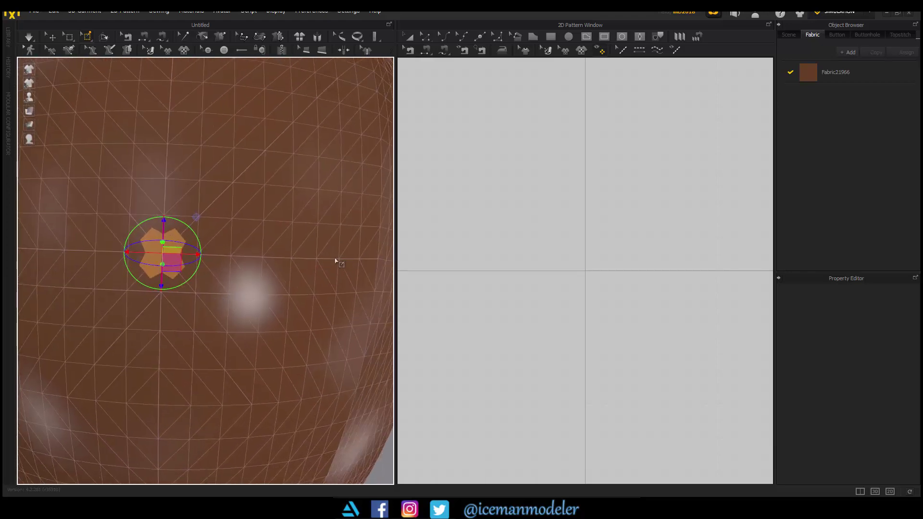
pyautogui.hotkey('ctrl', 'z')
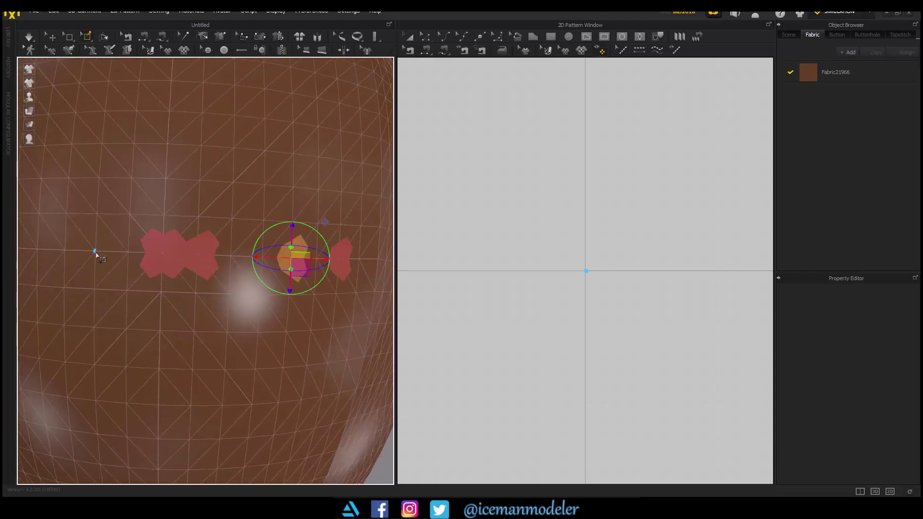
pyautogui.hotkey('ctrl', 'z')
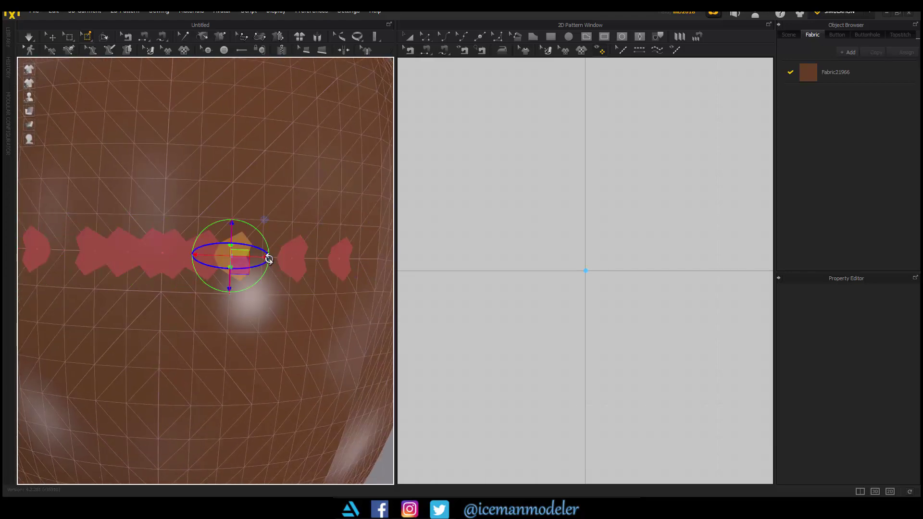
pyautogui.scroll(-5, 183, 272)
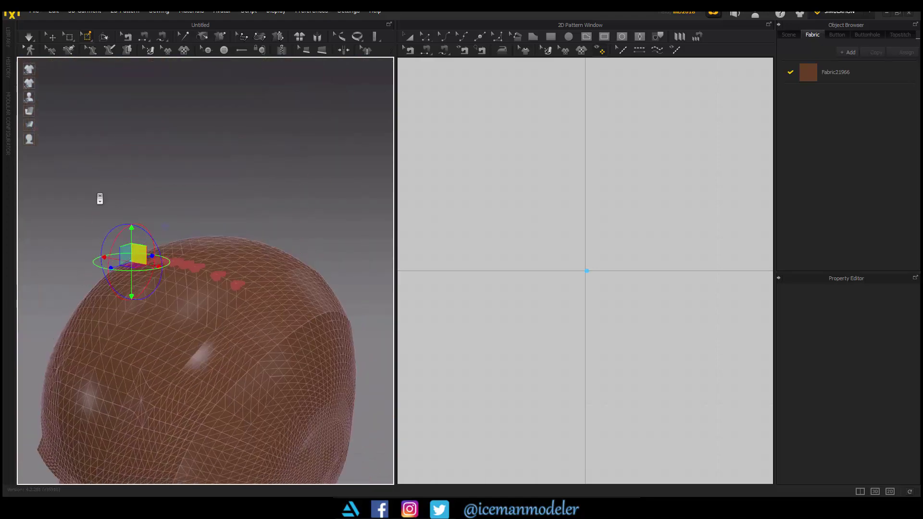
# - Select the mask and orbit around it to bring up its fabric properties
pyautogui.moveTo(229, 166)
pyautogui.mouseDown(button='right')
pyautogui.moveTo(245, 118)
pyautogui.moveTo(228, 109)
pyautogui.mouseUp(button='right')
pyautogui.click(249, 187)
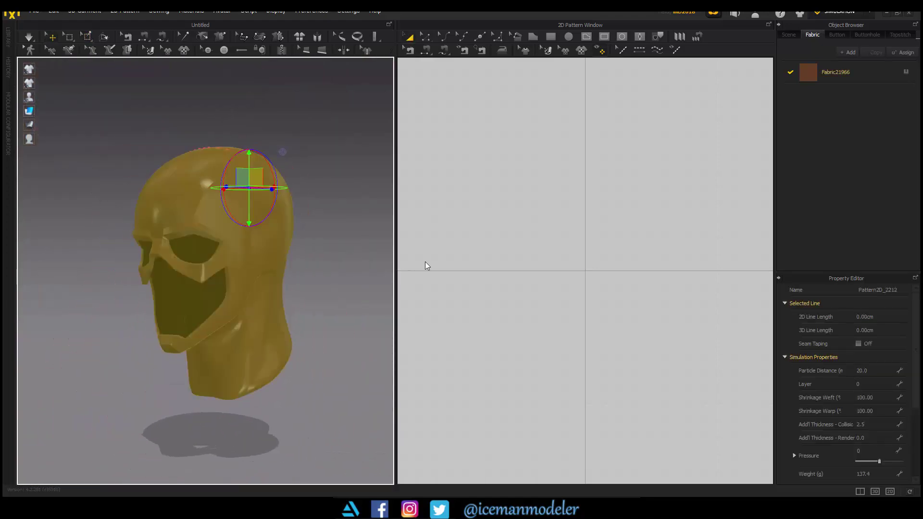
pyautogui.scroll(-5, 818, 423)
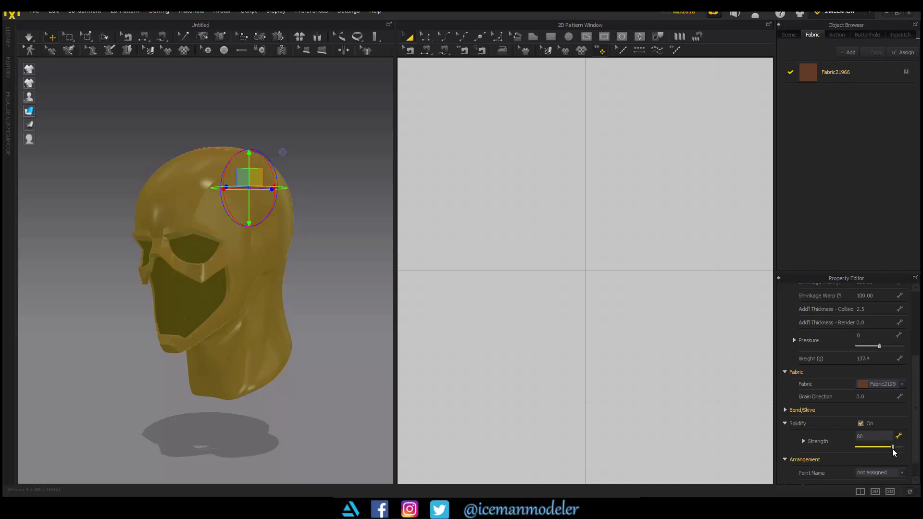
pyautogui.click(324, 316)
pyautogui.moveTo(327, 288); pyautogui.dragTo(358, 299, button='right')
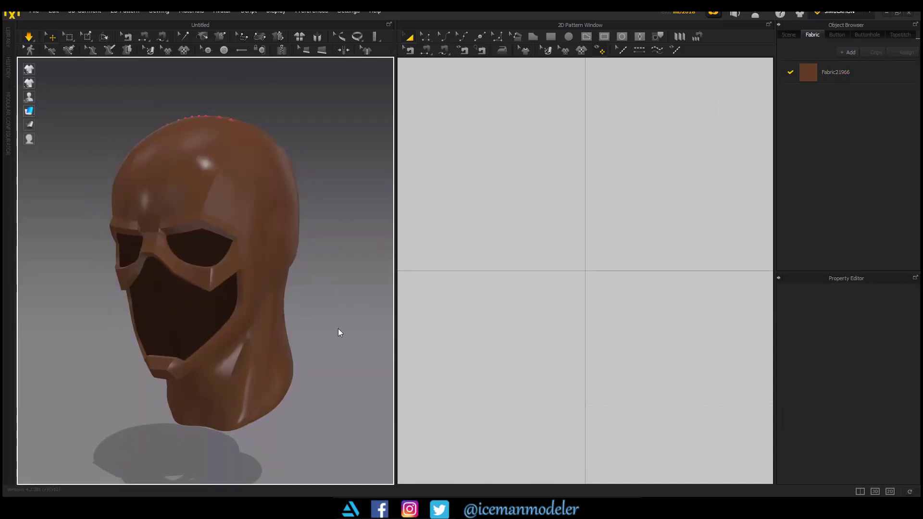
pyautogui.moveTo(338, 328)
pyautogui.mouseDown(button='right')
pyautogui.moveTo(143, 305)
pyautogui.moveTo(394, 303)
pyautogui.moveTo(384, 309)
pyautogui.moveTo(306, 258)
pyautogui.mouseUp(button='right')
pyautogui.click(308, 319)
pyautogui.click(354, 288)
# - Set the mask's Solidify Strength to 35 in the Property Editor
pyautogui.click(305, 258)
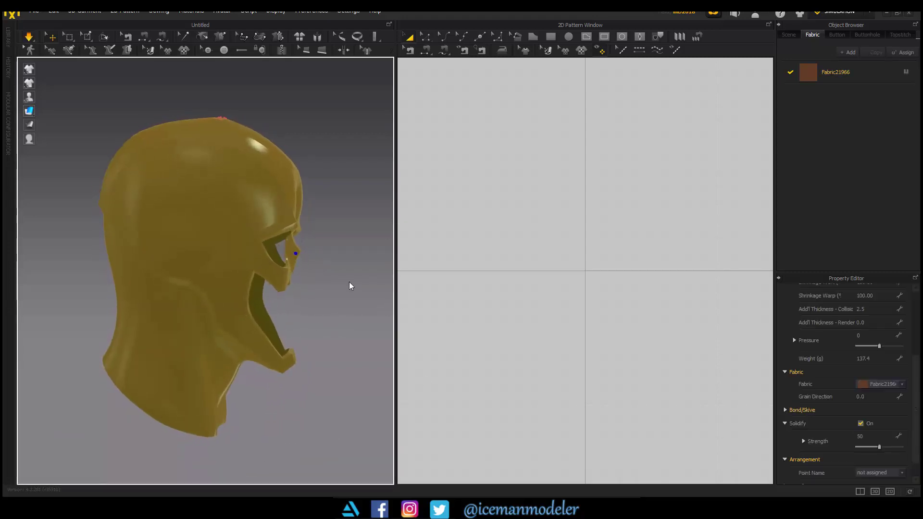
pyautogui.moveTo(349, 282); pyautogui.dragTo(96, 199, button='right')
pyautogui.click(95, 199)
pyautogui.click(84, 259)
pyautogui.moveTo(84, 258)
pyautogui.mouseDown(button='right')
pyautogui.moveTo(271, 320)
pyautogui.moveTo(170, 301)
pyautogui.moveTo(368, 306)
pyautogui.moveTo(227, 296)
pyautogui.moveTo(275, 300)
pyautogui.moveTo(276, 258)
pyautogui.mouseUp(button='right')
pyautogui.click(276, 258)
pyautogui.doubleClick(867, 436)
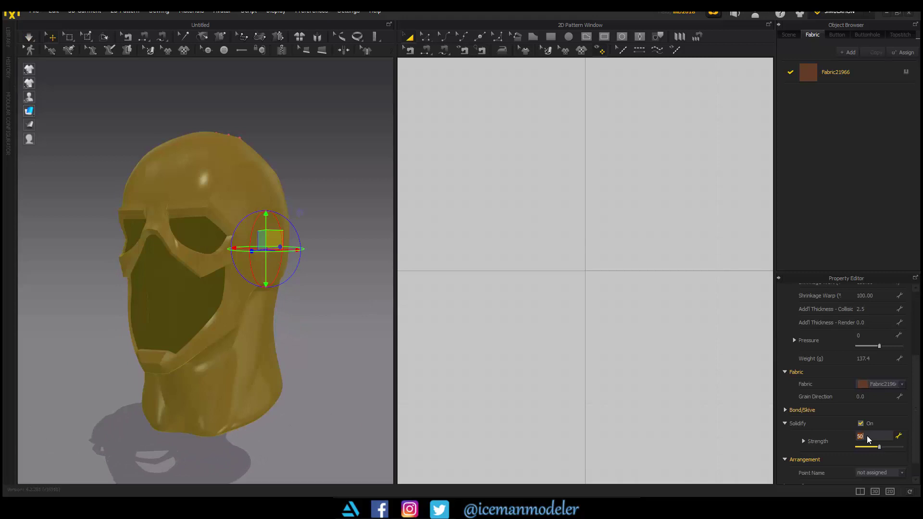
pyautogui.write('4035')
pyautogui.click(352, 315)
pyautogui.moveTo(352, 315)
pyautogui.mouseDown(button='right')
pyautogui.moveTo(235, 296)
pyautogui.moveTo(110, 237)
pyautogui.mouseUp(button='right')
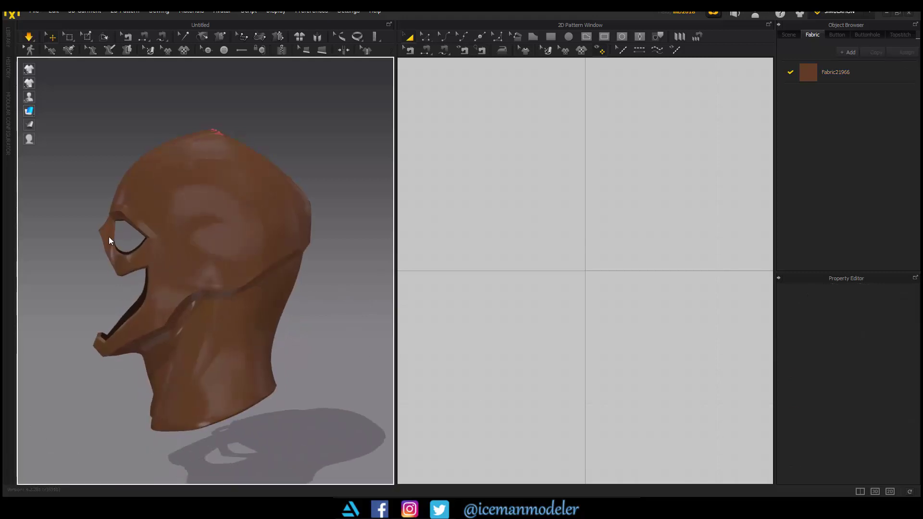
pyautogui.click(108, 248)
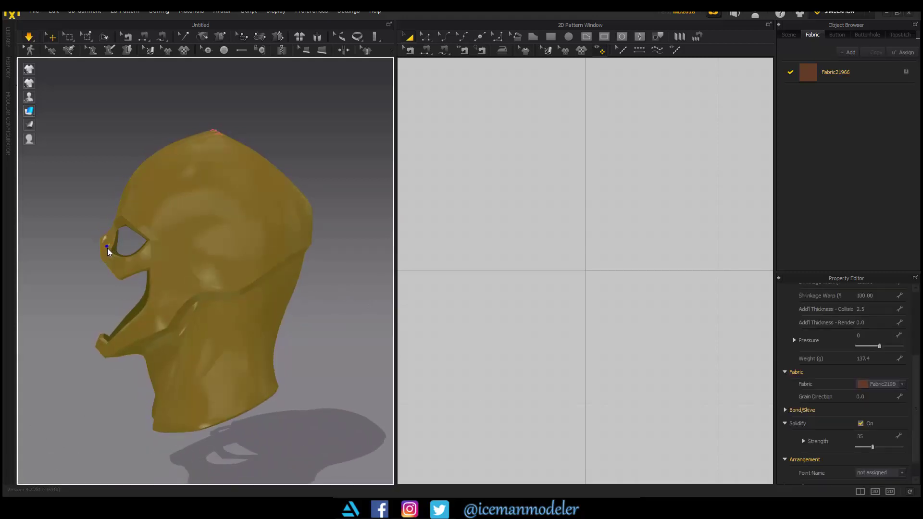
pyautogui.click(317, 311)
pyautogui.moveTo(317, 311)
pyautogui.mouseDown(button='right')
pyautogui.moveTo(249, 298)
pyautogui.moveTo(272, 299)
pyautogui.moveTo(151, 305)
pyautogui.moveTo(253, 313)
pyautogui.moveTo(323, 299)
pyautogui.mouseUp(button='right')
pyautogui.click(267, 251)
pyautogui.click(266, 324)
pyautogui.moveTo(266, 324)
pyautogui.mouseDown(button='right')
pyautogui.moveTo(180, 317)
pyautogui.moveTo(75, 333)
pyautogui.moveTo(133, 256)
pyautogui.moveTo(134, 275)
pyautogui.mouseUp(button='right')
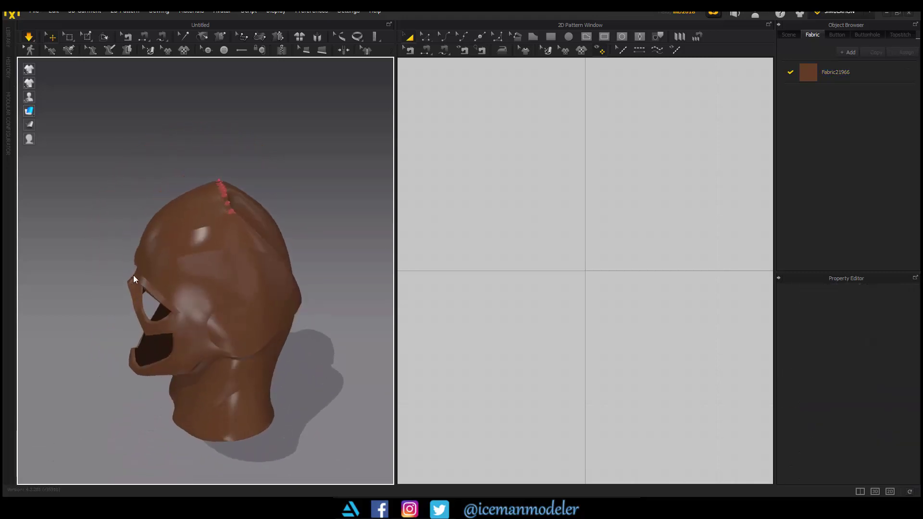
pyautogui.click(85, 36)
# - Stroke-select a band of points across the head top and pin them into a peak
pyautogui.moveTo(89, 57); pyautogui.dragTo(222, 202, button='right')
pyautogui.scroll(3, 200, 288)
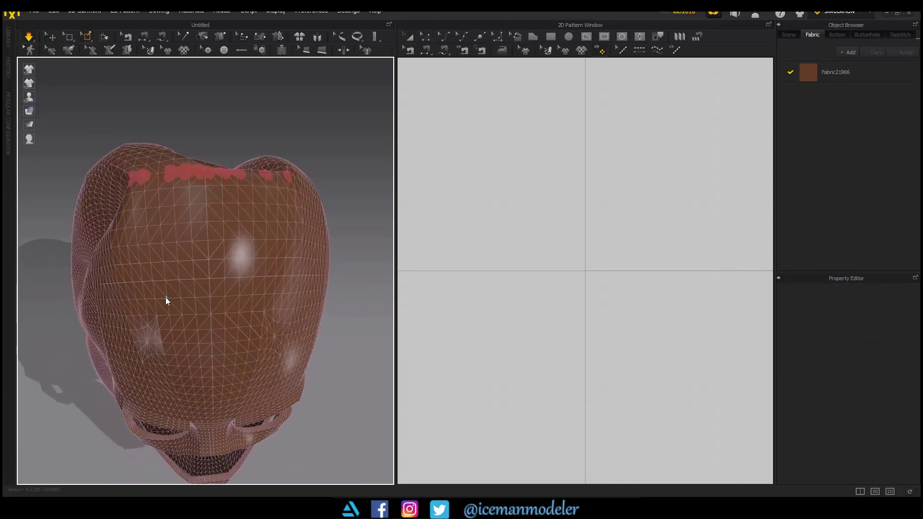
pyautogui.moveTo(165, 298); pyautogui.dragTo(161, 309, button='right')
pyautogui.moveTo(160, 308); pyautogui.dragTo(252, 311)
pyautogui.moveTo(342, 350)
pyautogui.mouseDown(button='right')
pyautogui.moveTo(130, 236)
pyautogui.moveTo(315, 308)
pyautogui.moveTo(78, 162)
pyautogui.moveTo(284, 215)
pyautogui.moveTo(301, 207)
pyautogui.mouseUp(button='right')
pyautogui.click(78, 163)
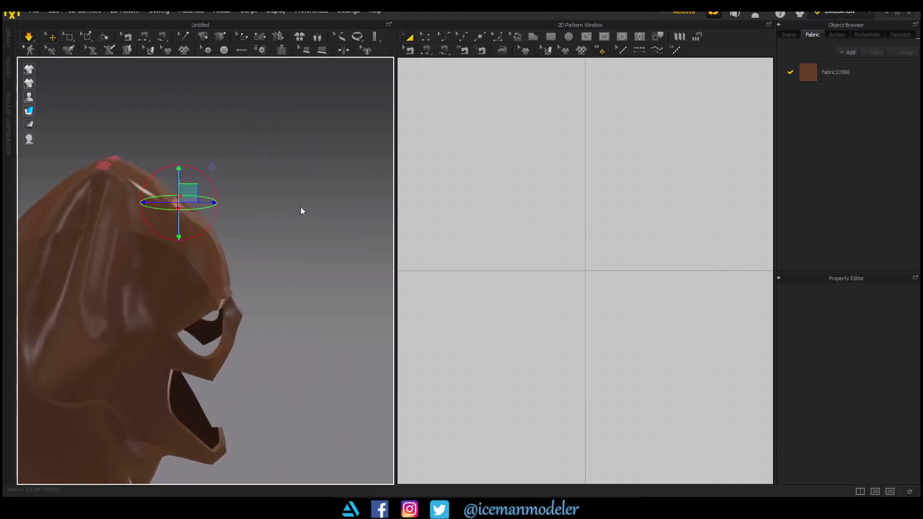
pyautogui.click(226, 327)
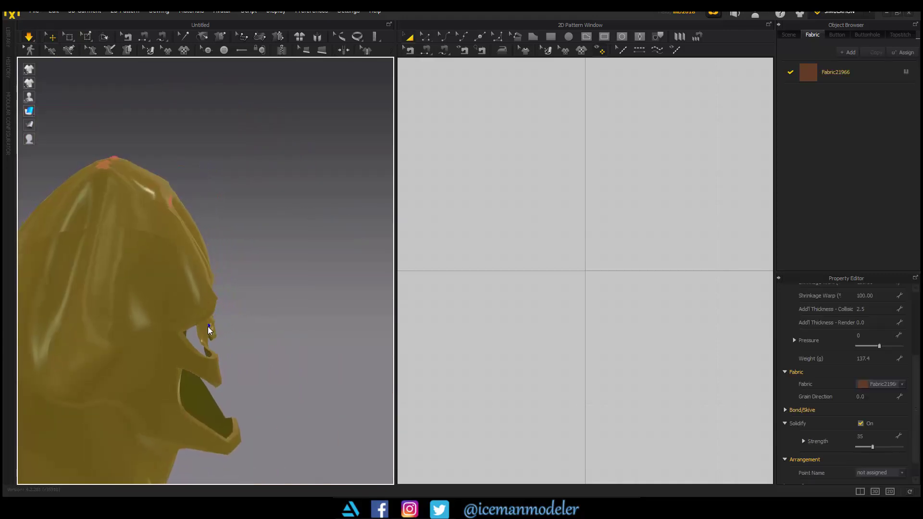
pyautogui.moveTo(208, 327)
pyautogui.mouseDown(button='right')
pyautogui.moveTo(160, 373)
pyautogui.moveTo(101, 370)
pyautogui.moveTo(320, 305)
pyautogui.moveTo(100, 284)
pyautogui.moveTo(231, 280)
pyautogui.moveTo(183, 197)
pyautogui.moveTo(176, 223)
pyautogui.moveTo(185, 271)
pyautogui.moveTo(343, 295)
pyautogui.moveTo(259, 257)
pyautogui.moveTo(282, 268)
pyautogui.moveTo(99, 295)
pyautogui.moveTo(153, 248)
pyautogui.moveTo(188, 268)
pyautogui.mouseUp(button='right')
pyautogui.click(320, 305)
pyautogui.click(172, 199)
pyautogui.moveTo(182, 364)
pyautogui.mouseDown(button='right')
pyautogui.moveTo(110, 366)
pyautogui.moveTo(95, 389)
pyautogui.moveTo(109, 406)
pyautogui.moveTo(210, 344)
pyautogui.moveTo(391, 336)
pyautogui.moveTo(171, 359)
pyautogui.moveTo(298, 381)
pyautogui.moveTo(193, 415)
pyautogui.moveTo(124, 167)
pyautogui.moveTo(134, 174)
pyautogui.mouseUp(button='right')
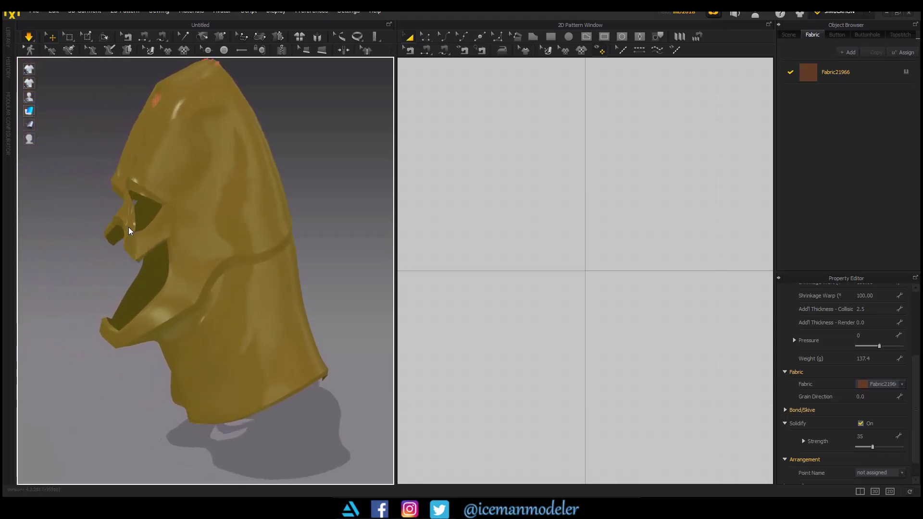
pyautogui.moveTo(128, 227)
pyautogui.mouseDown(button='right')
pyautogui.moveTo(185, 243)
pyautogui.moveTo(142, 332)
pyautogui.moveTo(278, 338)
pyautogui.moveTo(167, 323)
pyautogui.moveTo(146, 331)
pyautogui.mouseUp(button='right')
pyautogui.moveTo(240, 269)
pyautogui.mouseDown(button='right')
pyautogui.moveTo(155, 247)
pyautogui.moveTo(154, 278)
pyautogui.moveTo(128, 336)
pyautogui.moveTo(176, 362)
pyautogui.mouseUp(button='right')
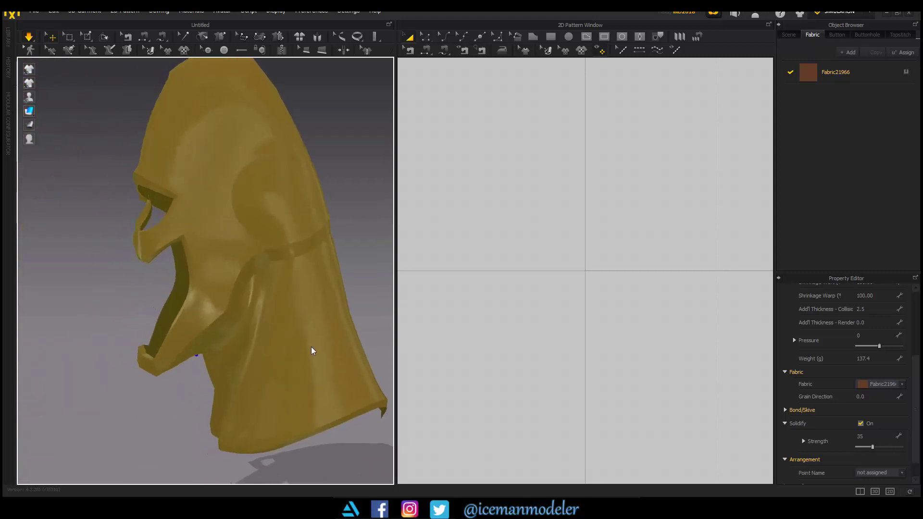
pyautogui.scroll(-5, 215, 319)
pyautogui.moveTo(269, 324)
pyautogui.mouseDown(button='right')
pyautogui.moveTo(305, 320)
pyautogui.moveTo(192, 190)
pyautogui.moveTo(190, 224)
pyautogui.moveTo(287, 251)
pyautogui.moveTo(258, 256)
pyautogui.mouseUp(button='right')
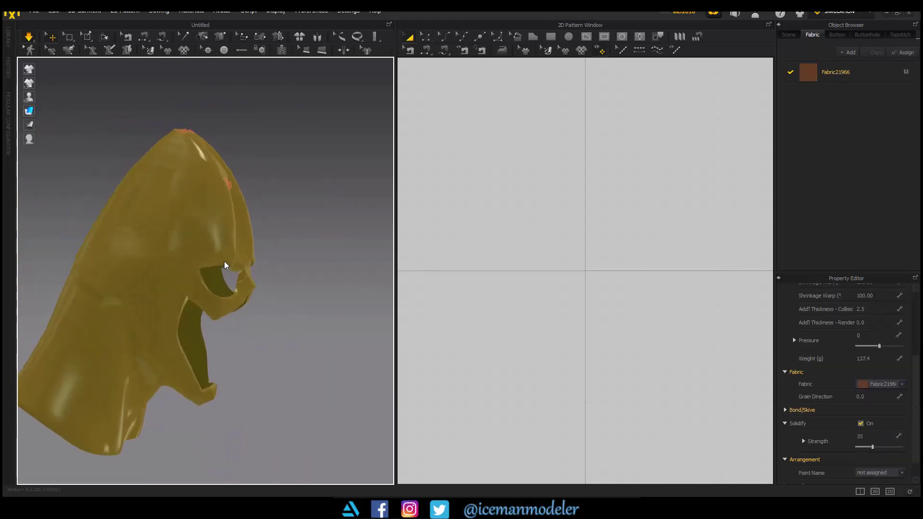
pyautogui.click(282, 300)
pyautogui.moveTo(283, 300)
pyautogui.mouseDown(button='right')
pyautogui.moveTo(102, 314)
pyautogui.moveTo(166, 272)
pyautogui.moveTo(151, 252)
pyautogui.moveTo(157, 265)
pyautogui.moveTo(229, 268)
pyautogui.mouseUp(button='right')
pyautogui.moveTo(336, 313)
pyautogui.mouseDown(button='right')
pyautogui.moveTo(210, 238)
pyautogui.moveTo(138, 396)
pyautogui.mouseUp(button='right')
pyautogui.click(173, 327)
pyautogui.moveTo(237, 414)
pyautogui.mouseDown(button='right')
pyautogui.moveTo(146, 392)
pyautogui.moveTo(301, 385)
pyautogui.moveTo(190, 352)
pyautogui.moveTo(243, 313)
pyautogui.moveTo(255, 388)
pyautogui.moveTo(239, 406)
pyautogui.mouseUp(button='right')
pyautogui.click(147, 392)
pyautogui.click(244, 314)
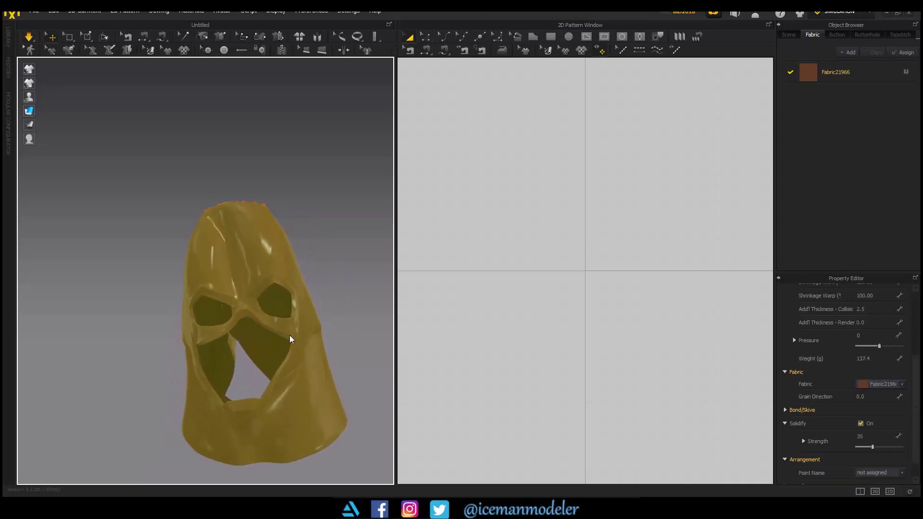
# - Orbit around the hood, selecting and deselecting it to inspect its shape
pyautogui.click(353, 309)
pyautogui.moveTo(203, 342)
pyautogui.mouseDown(button='right')
pyautogui.moveTo(353, 308)
pyautogui.moveTo(366, 337)
pyautogui.moveTo(229, 392)
pyautogui.moveTo(258, 284)
pyautogui.mouseUp(button='right')
pyautogui.click(228, 392)
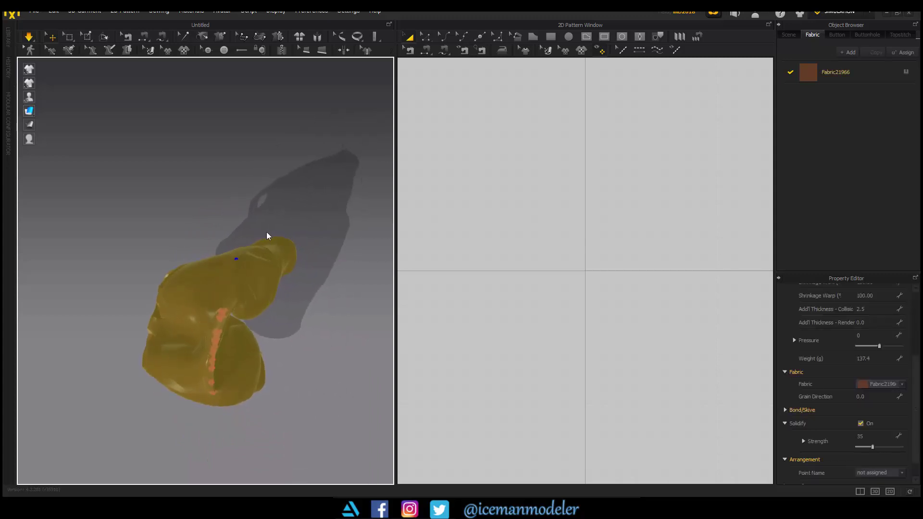
pyautogui.moveTo(272, 215)
pyautogui.mouseDown(button='right')
pyautogui.moveTo(396, 209)
pyautogui.moveTo(272, 306)
pyautogui.moveTo(223, 369)
pyautogui.moveTo(244, 349)
pyautogui.moveTo(217, 331)
pyautogui.mouseUp(button='right')
pyautogui.click(216, 330)
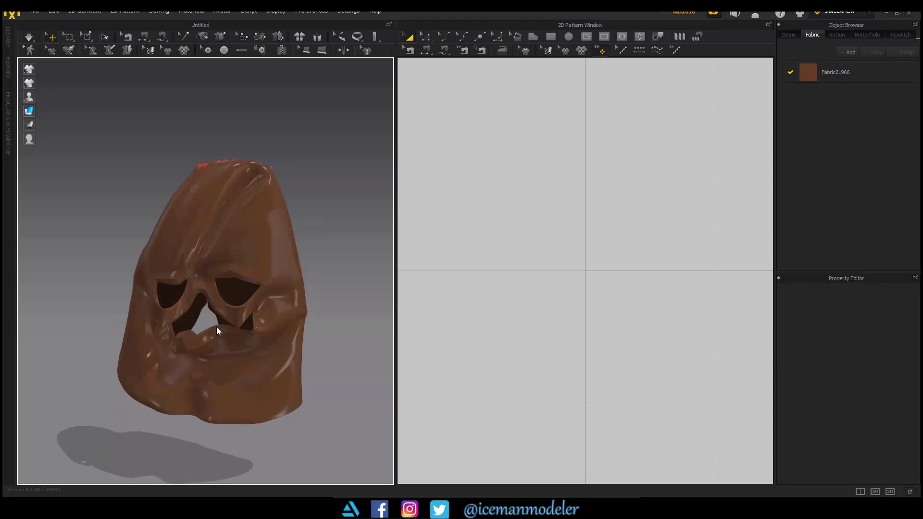
# - Run the simulation, tug the hood fabric, and view the solidified hood from several sides
pyautogui.press('space')
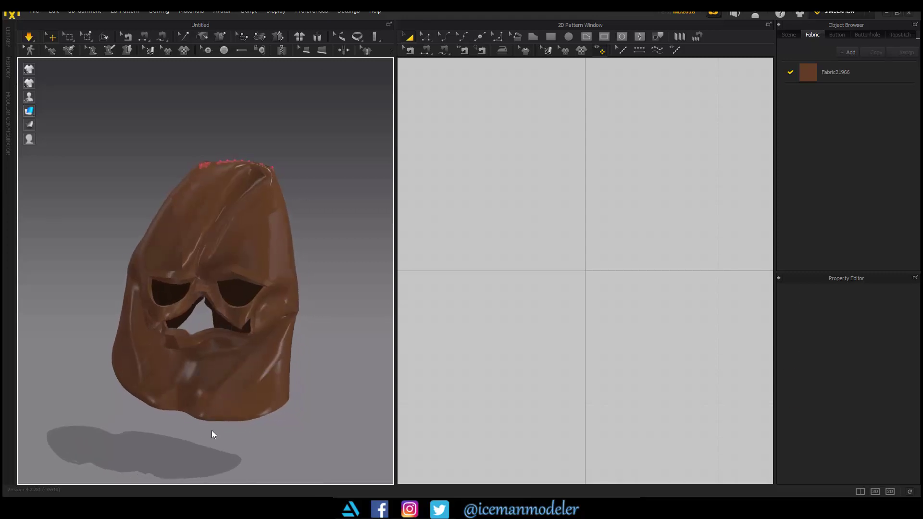
pyautogui.moveTo(213, 435); pyautogui.dragTo(323, 265)
pyautogui.moveTo(181, 221)
pyautogui.mouseDown()
pyautogui.moveTo(274, 231)
pyautogui.moveTo(288, 283)
pyautogui.moveTo(185, 319)
pyautogui.moveTo(235, 270)
pyautogui.mouseUp()
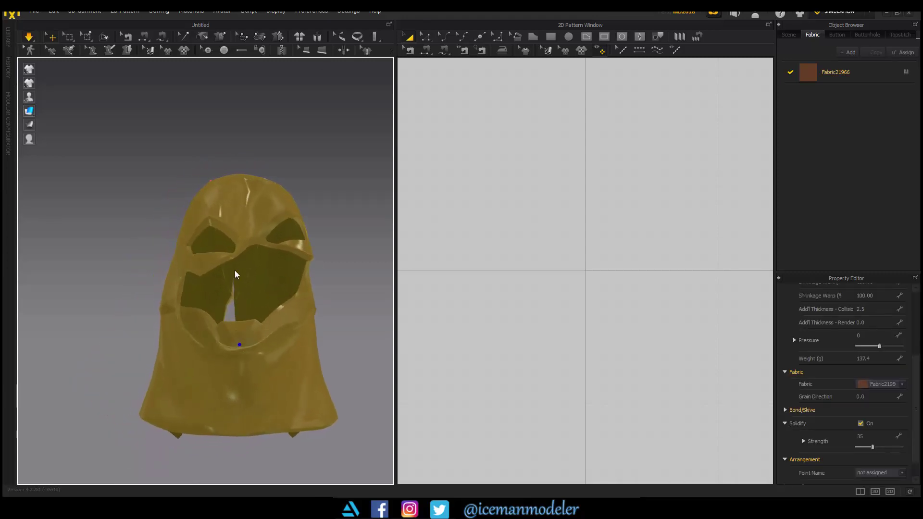
pyautogui.click(277, 227)
pyautogui.moveTo(237, 242); pyautogui.dragTo(288, 308, button='right')
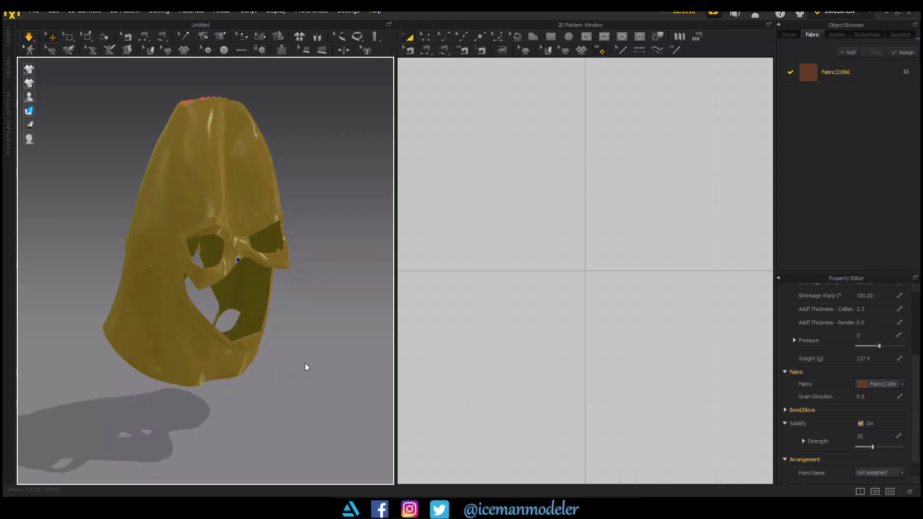
pyautogui.moveTo(306, 367)
pyautogui.mouseDown(button='right')
pyautogui.moveTo(223, 340)
pyautogui.moveTo(272, 355)
pyautogui.mouseUp(button='right')
pyautogui.moveTo(90, 387)
pyautogui.mouseDown(button='right')
pyautogui.moveTo(252, 346)
pyautogui.moveTo(242, 329)
pyautogui.moveTo(149, 355)
pyautogui.moveTo(235, 345)
pyautogui.moveTo(155, 340)
pyautogui.moveTo(243, 330)
pyautogui.moveTo(371, 377)
pyautogui.moveTo(69, 237)
pyautogui.mouseUp(button='right')
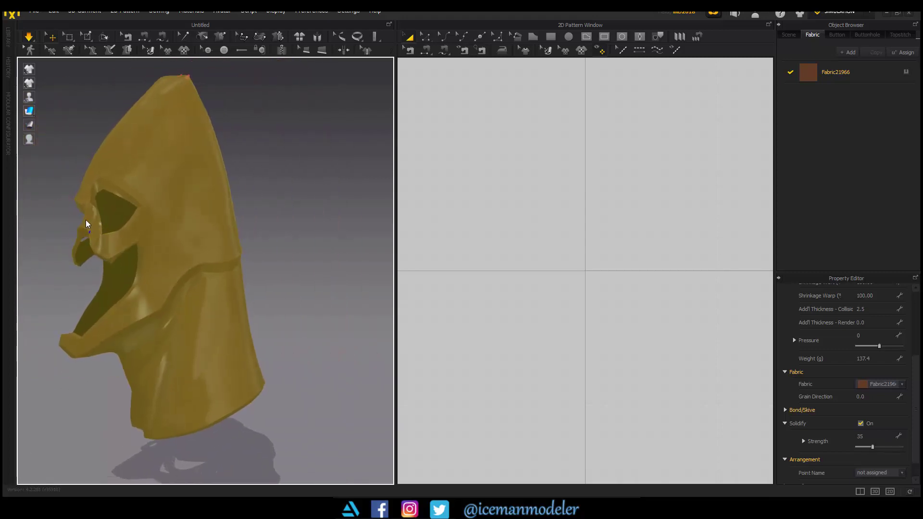
pyautogui.moveTo(75, 334)
pyautogui.mouseDown(button='right')
pyautogui.moveTo(49, 338)
pyautogui.moveTo(74, 325)
pyautogui.moveTo(167, 318)
pyautogui.moveTo(215, 389)
pyautogui.moveTo(185, 436)
pyautogui.moveTo(192, 426)
pyautogui.moveTo(107, 349)
pyautogui.moveTo(139, 361)
pyautogui.moveTo(99, 364)
pyautogui.moveTo(252, 242)
pyautogui.moveTo(89, 233)
pyautogui.moveTo(249, 208)
pyautogui.moveTo(115, 182)
pyautogui.moveTo(123, 242)
pyautogui.moveTo(230, 236)
pyautogui.moveTo(116, 298)
pyautogui.mouseUp(button='right')
# - Pin a point on the side of the hood
pyautogui.click(116, 298)
pyautogui.scroll(5, 241, 280)
pyautogui.moveTo(242, 286); pyautogui.dragTo(223, 145, button='right')
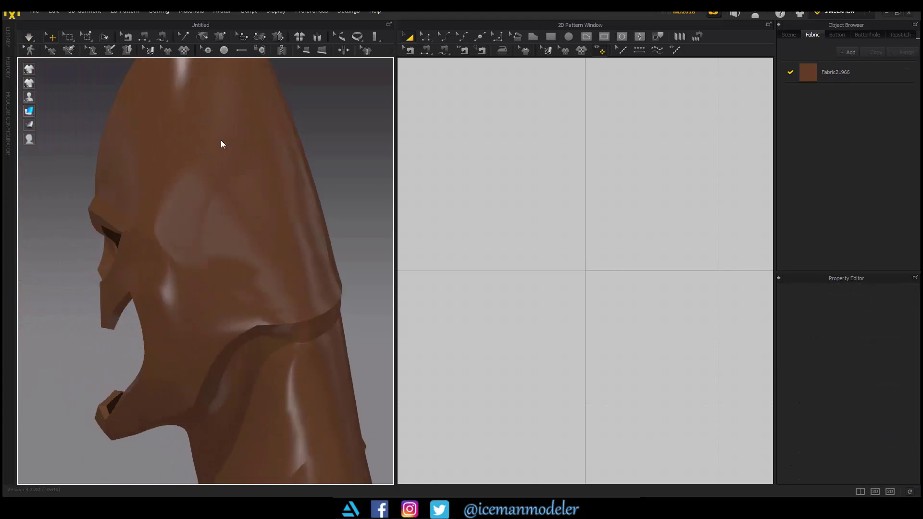
pyautogui.click(90, 38)
pyautogui.moveTo(133, 188)
pyautogui.mouseDown(button='right')
pyautogui.moveTo(236, 173)
pyautogui.moveTo(94, 204)
pyautogui.moveTo(239, 233)
pyautogui.mouseUp(button='right')
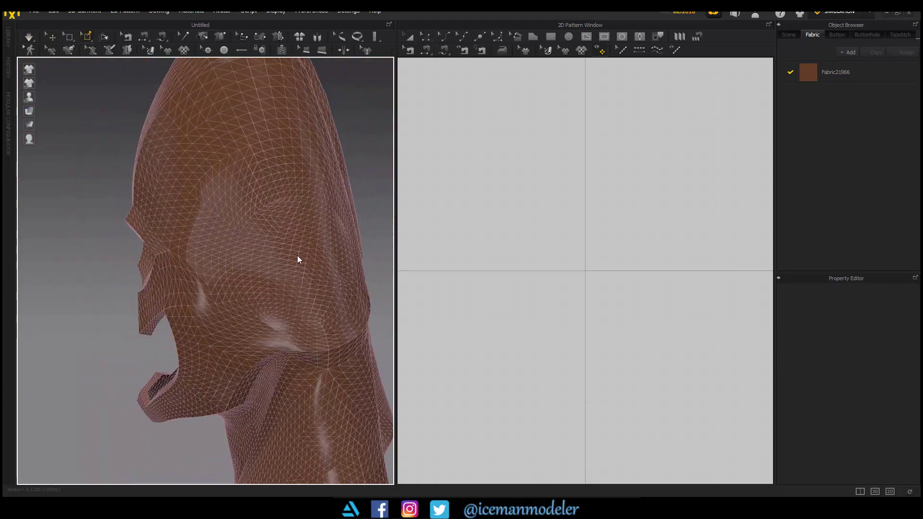
pyautogui.moveTo(298, 256); pyautogui.dragTo(298, 277, button='right')
pyautogui.scroll(5, 257, 248)
pyautogui.scroll(-5, 293, 289)
pyautogui.moveTo(293, 289); pyautogui.dragTo(188, 318)
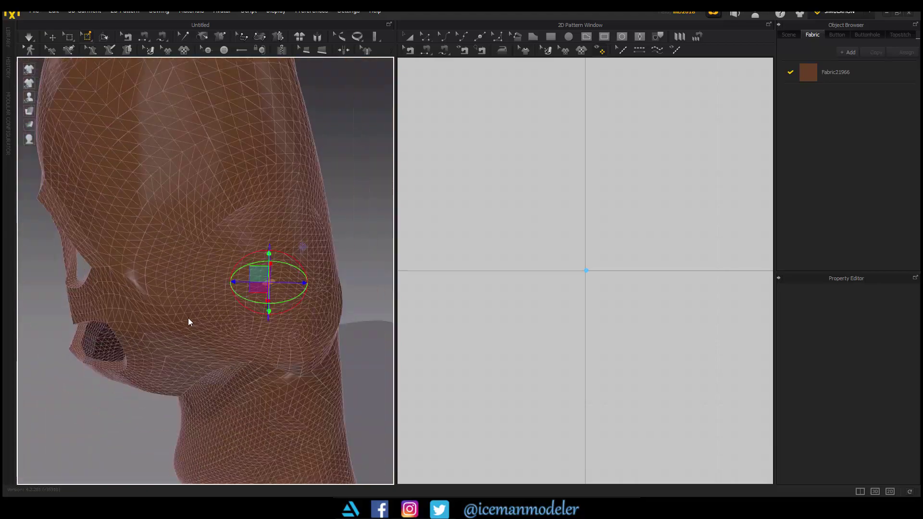
pyautogui.moveTo(189, 319)
pyautogui.mouseDown(button='right')
pyautogui.moveTo(214, 307)
pyautogui.moveTo(391, 289)
pyautogui.moveTo(258, 299)
pyautogui.mouseUp(button='right')
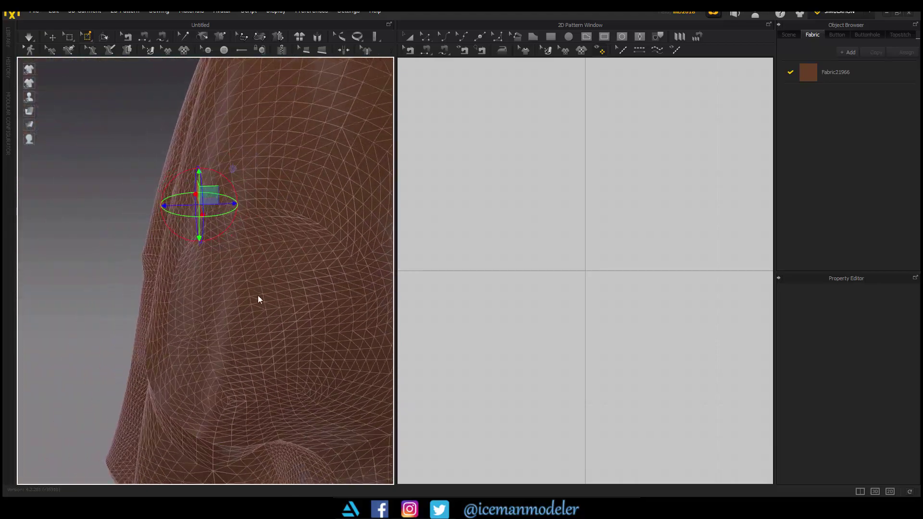
pyautogui.scroll(-5, 179, 310)
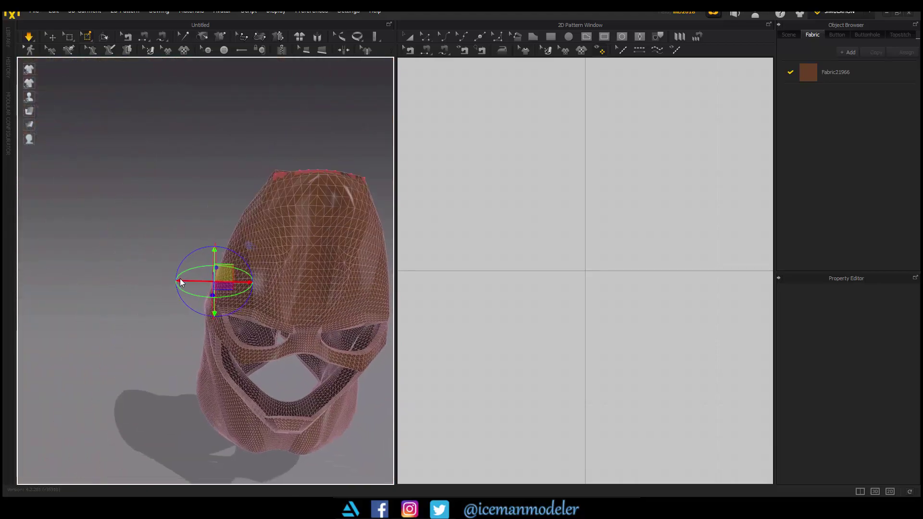
pyautogui.moveTo(215, 289)
pyautogui.mouseDown(button='right')
pyautogui.moveTo(253, 338)
pyautogui.moveTo(361, 335)
pyautogui.mouseUp(button='right')
# - Resume the simulation and inspect the hood's eye and mouth openings
pyautogui.hotkey('shift', 'f')
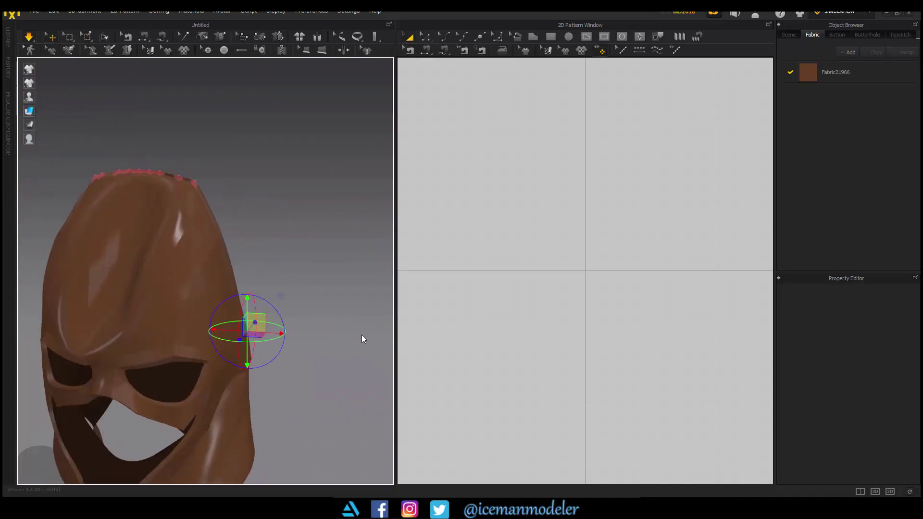
pyautogui.moveTo(301, 334); pyautogui.dragTo(211, 289, button='right')
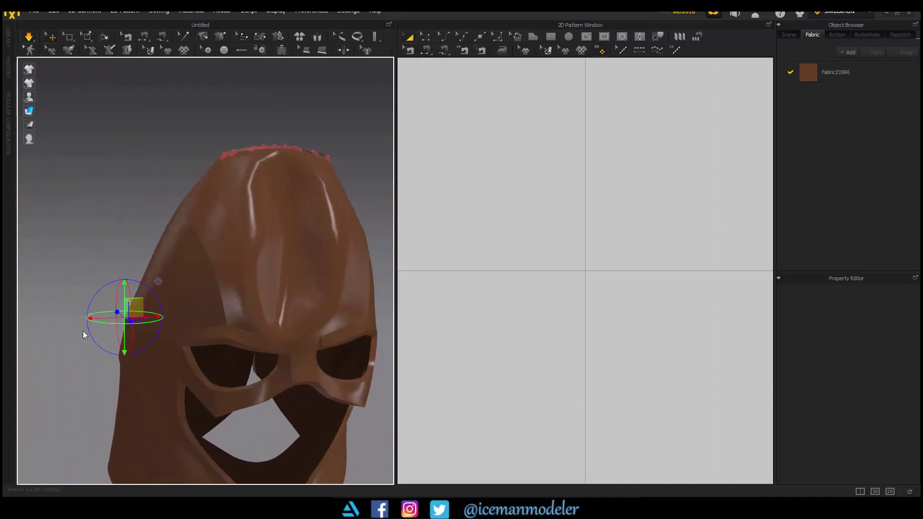
pyautogui.moveTo(83, 331)
pyautogui.mouseDown(button='right')
pyautogui.moveTo(121, 262)
pyautogui.moveTo(171, 248)
pyautogui.mouseUp(button='right')
pyautogui.scroll(5, 158, 266)
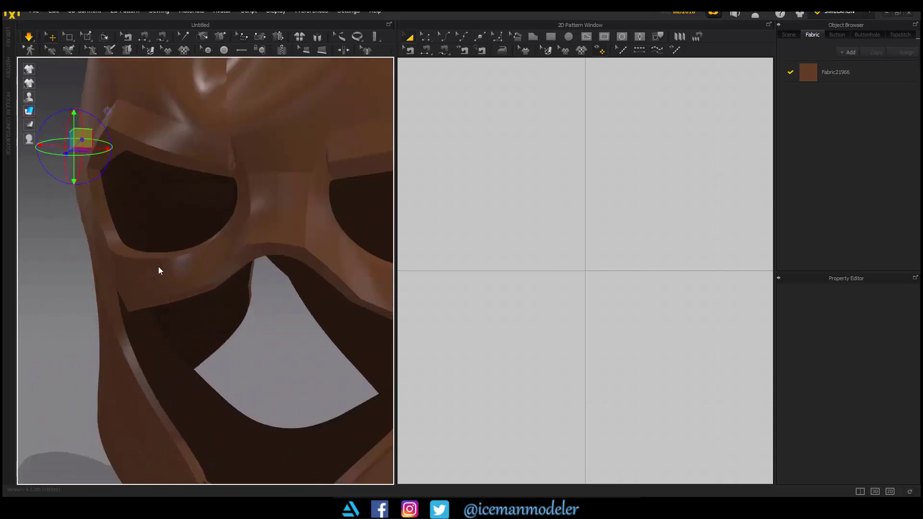
pyautogui.press('w')
pyautogui.scroll(-5, 207, 150)
pyautogui.scroll(5, 268, 243)
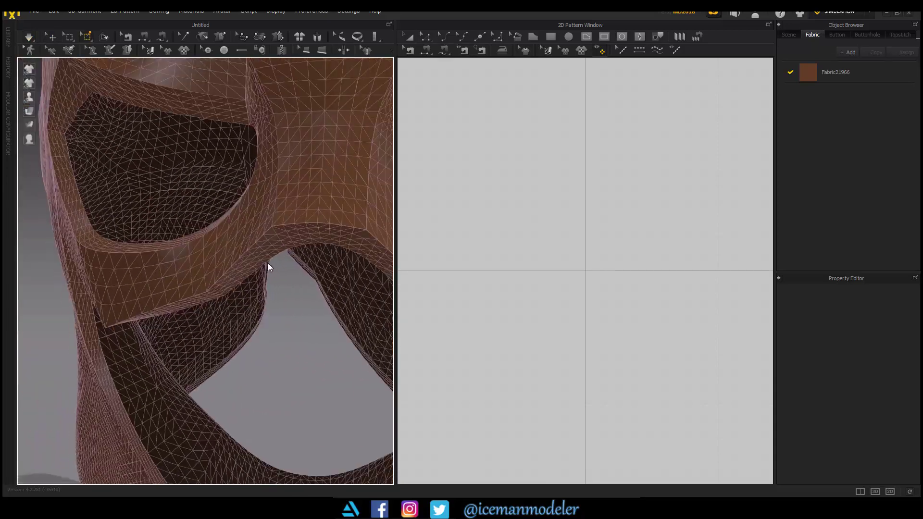
pyautogui.moveTo(269, 268); pyautogui.dragTo(244, 237, button='right')
pyautogui.scroll(-5, 192, 274)
pyautogui.moveTo(138, 266); pyautogui.dragTo(246, 197, button='right')
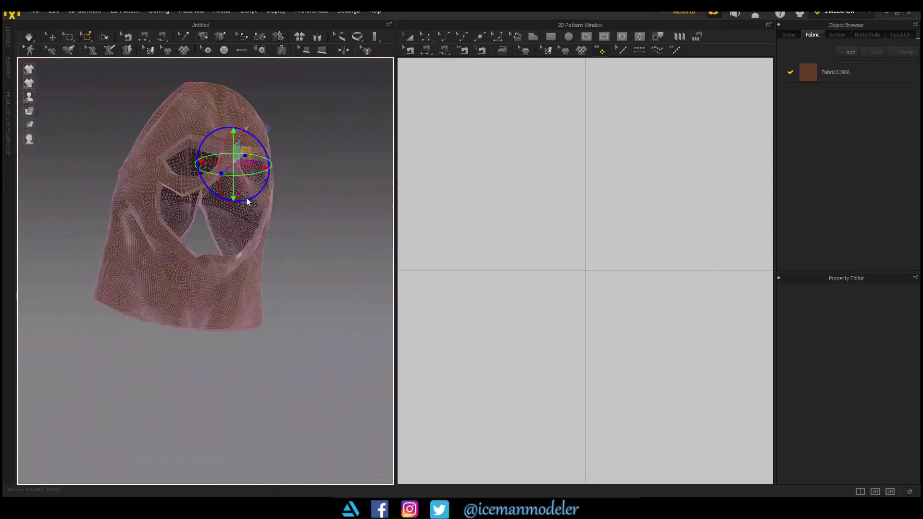
pyautogui.scroll(5, 270, 217)
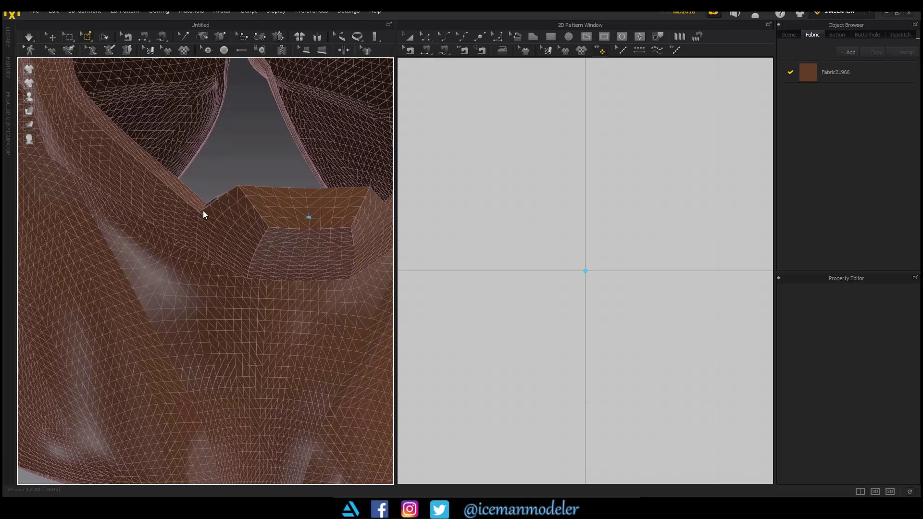
# - Pick a point below the mouth and check the hood from mouth to eye holes
pyautogui.press('q')
pyautogui.scroll(-5, 148, 157)
pyautogui.moveTo(219, 210); pyautogui.dragTo(195, 281, button='right')
pyautogui.scroll(3, 235, 255)
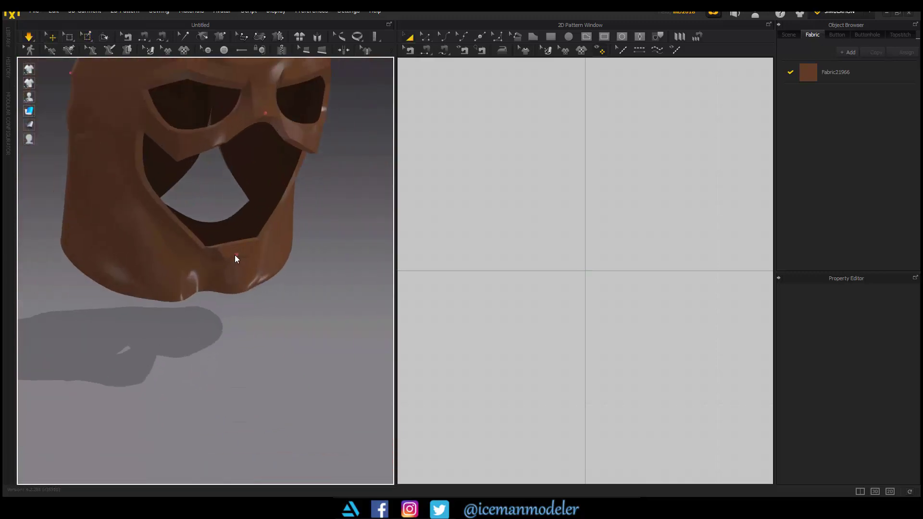
pyautogui.click(235, 255)
pyautogui.scroll(-3, 255, 245)
pyautogui.moveTo(256, 245); pyautogui.dragTo(187, 283, button='right')
pyautogui.scroll(3, 266, 178)
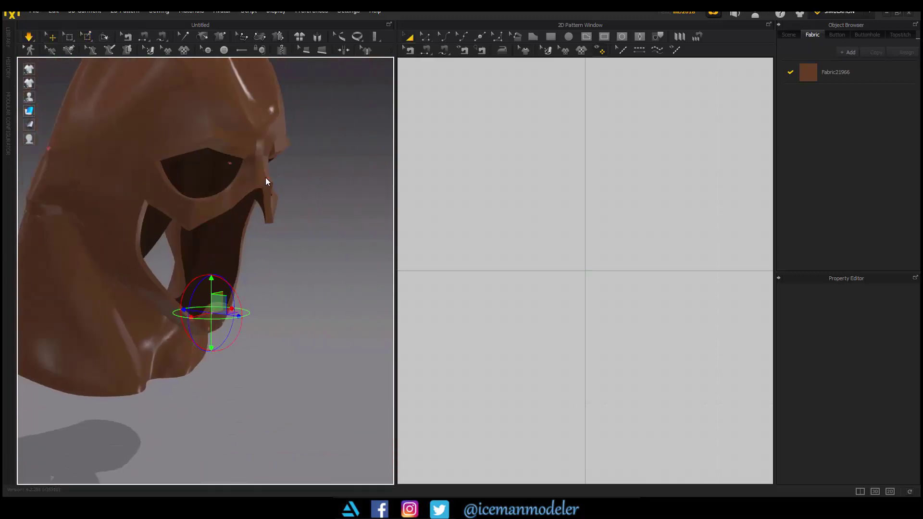
pyautogui.moveTo(265, 178)
pyautogui.mouseDown(button='right')
pyautogui.moveTo(111, 266)
pyautogui.moveTo(295, 260)
pyautogui.moveTo(241, 299)
pyautogui.moveTo(201, 176)
pyautogui.moveTo(142, 139)
pyautogui.moveTo(75, 222)
pyautogui.moveTo(218, 296)
pyautogui.moveTo(303, 315)
pyautogui.moveTo(192, 301)
pyautogui.moveTo(128, 276)
pyautogui.moveTo(217, 290)
pyautogui.moveTo(222, 314)
pyautogui.moveTo(253, 320)
pyautogui.moveTo(235, 394)
pyautogui.moveTo(187, 298)
pyautogui.moveTo(95, 322)
pyautogui.mouseUp(button='right')
pyautogui.click(200, 177)
pyautogui.click(236, 394)
pyautogui.scroll(5, 109, 260)
pyautogui.scroll(4, 220, 239)
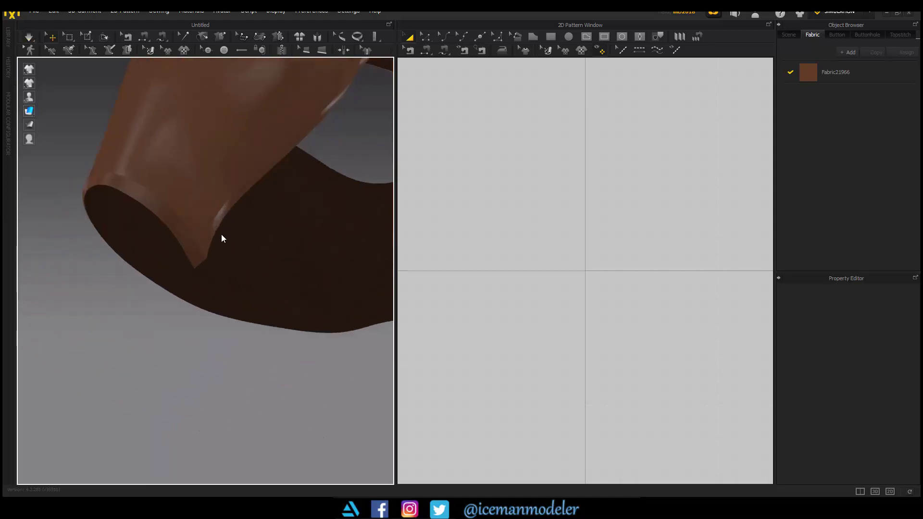
# - Pin the corner points of the hood's lower edge
pyautogui.click(88, 37)
pyautogui.scroll(3, 137, 281)
pyautogui.scroll(3, 179, 359)
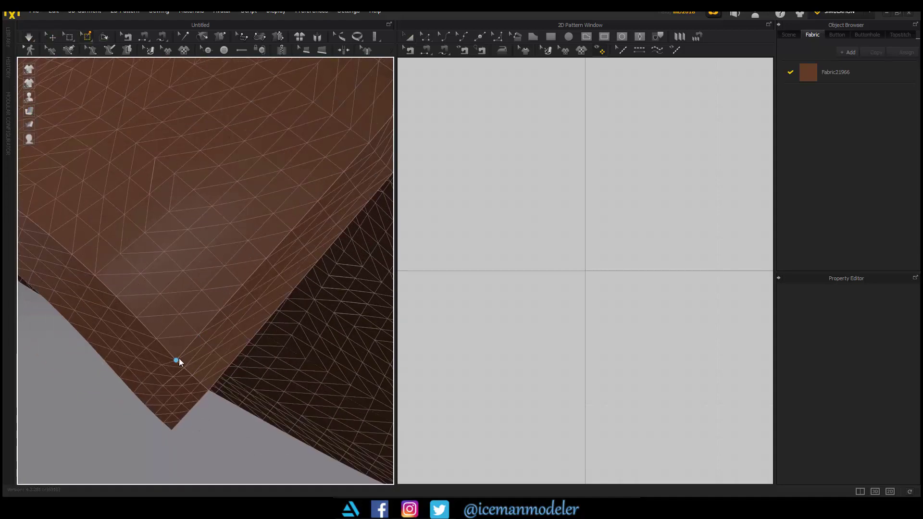
pyautogui.click(185, 367)
pyautogui.scroll(-5, 121, 366)
pyautogui.moveTo(121, 365)
pyautogui.mouseDown(button='right')
pyautogui.moveTo(202, 282)
pyautogui.moveTo(228, 212)
pyautogui.mouseUp(button='right')
pyautogui.scroll(3, 253, 237)
pyautogui.scroll(3, 264, 258)
pyautogui.click(260, 251)
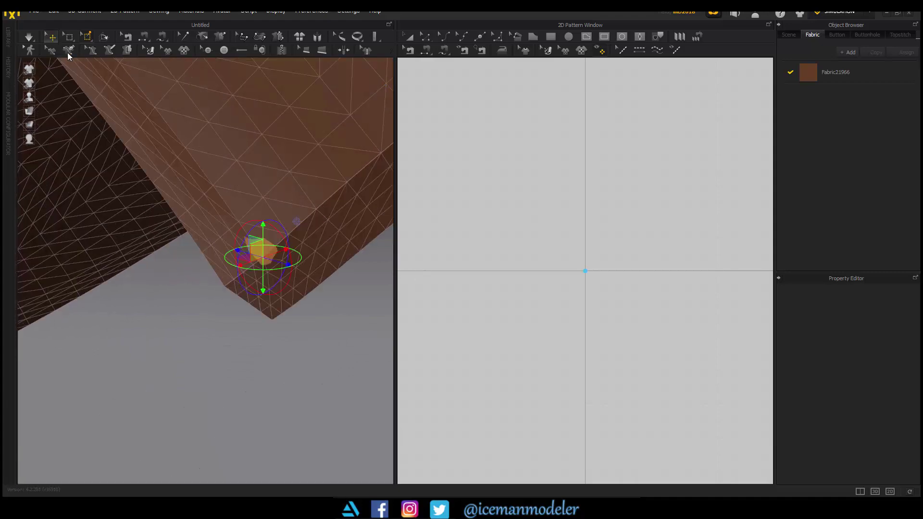
# - Simulate and drag the new lower-edge pin to pull the hem to the left
pyautogui.press('q')
pyautogui.click(223, 266)
pyautogui.scroll(-5, 115, 275)
pyautogui.moveTo(115, 275); pyautogui.dragTo(245, 291, button='right')
pyautogui.press('space')
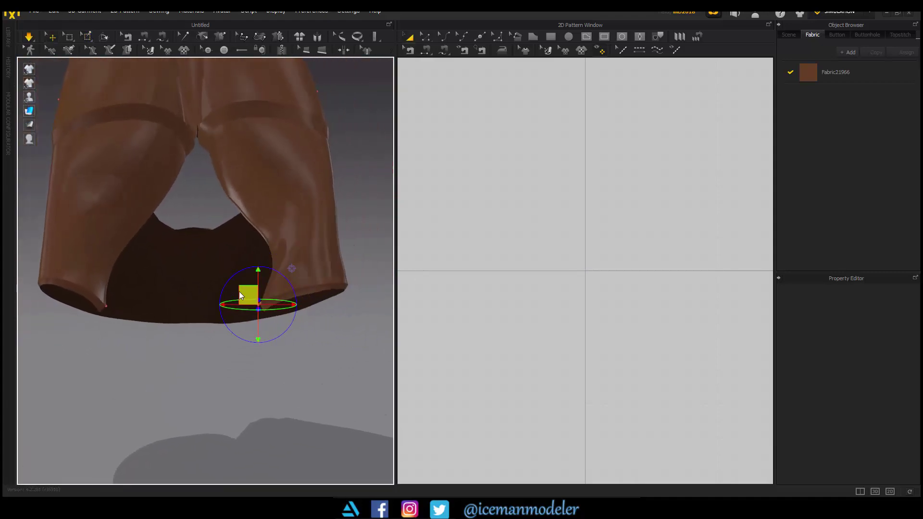
pyautogui.moveTo(175, 294)
pyautogui.mouseDown()
pyautogui.moveTo(99, 292)
pyautogui.moveTo(162, 300)
pyautogui.mouseUp()
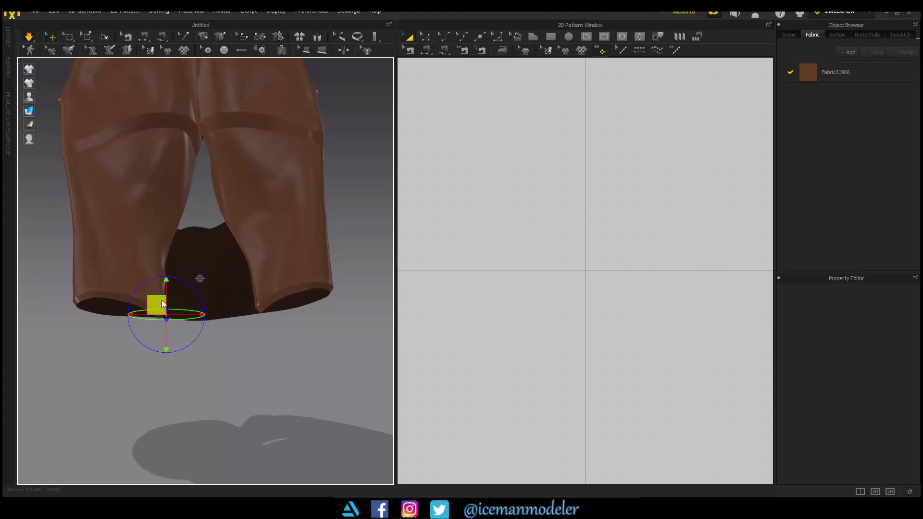
pyautogui.moveTo(331, 253)
pyautogui.mouseDown(button='right')
pyautogui.moveTo(206, 378)
pyautogui.moveTo(268, 215)
pyautogui.mouseUp(button='right')
# - Select the hood and grab a pin on its face from a front view
pyautogui.click(264, 291)
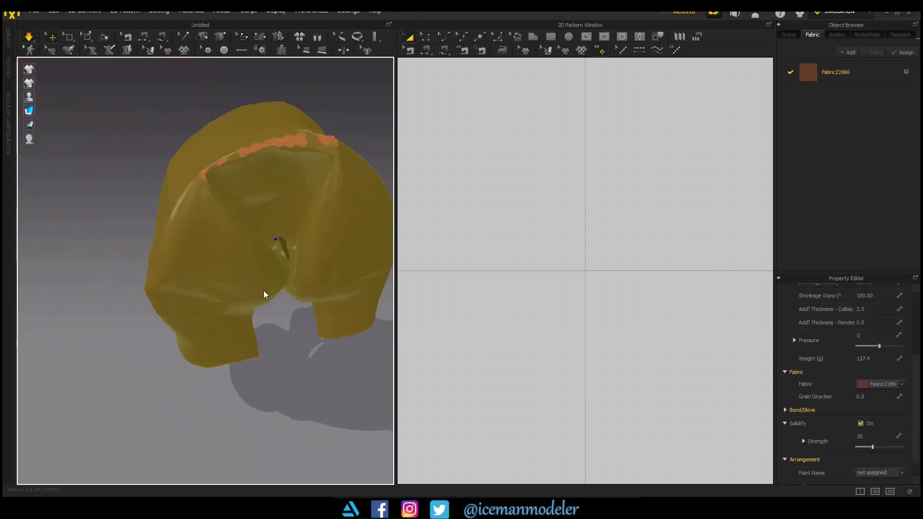
pyautogui.moveTo(263, 291); pyautogui.dragTo(281, 288, button='right')
pyautogui.moveTo(306, 167)
pyautogui.mouseDown(button='right')
pyautogui.moveTo(217, 191)
pyautogui.moveTo(269, 209)
pyautogui.moveTo(277, 303)
pyautogui.moveTo(345, 291)
pyautogui.moveTo(324, 315)
pyautogui.moveTo(246, 317)
pyautogui.mouseUp(button='right')
pyautogui.click(344, 292)
pyautogui.click(243, 264)
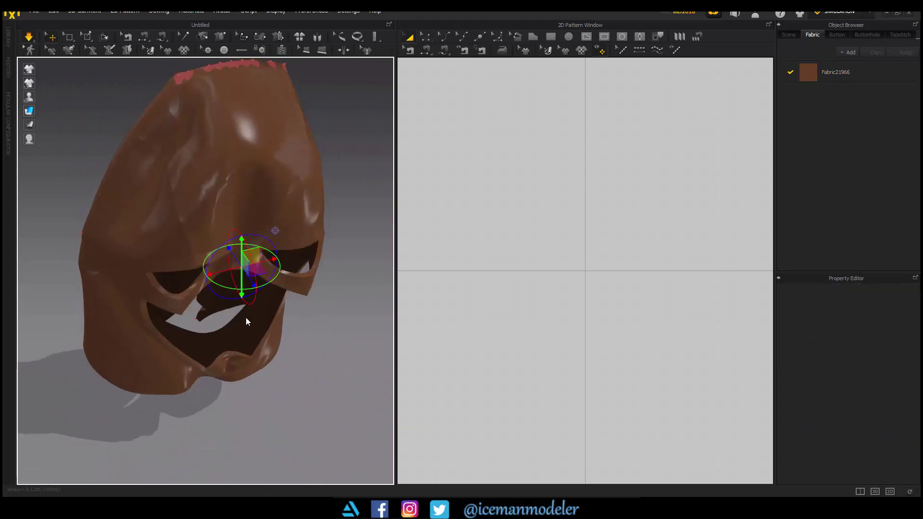
pyautogui.scroll(5, 291, 245)
pyautogui.scroll(-5, 278, 237)
pyautogui.scroll(-3, 155, 229)
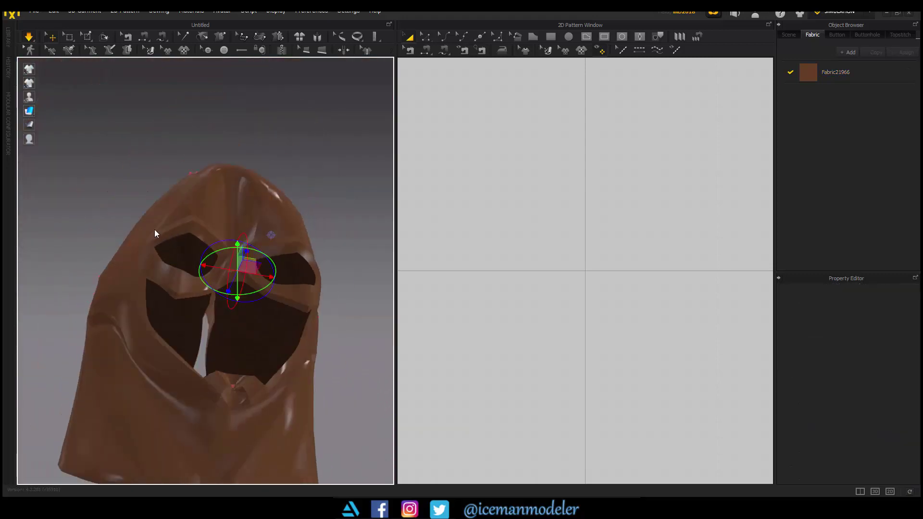
# - Orbit around the hood, selecting and deselecting it to check it from several sides
pyautogui.click(154, 230)
pyautogui.moveTo(154, 230); pyautogui.dragTo(38, 237, button='right')
pyautogui.moveTo(336, 215); pyautogui.dragTo(270, 302, button='right')
pyautogui.click(145, 274)
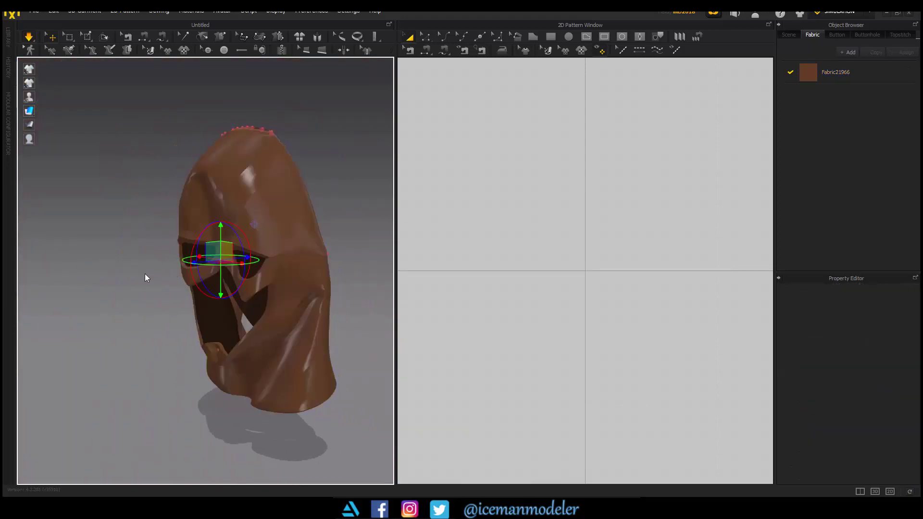
pyautogui.moveTo(145, 273)
pyautogui.mouseDown(button='right')
pyautogui.moveTo(194, 259)
pyautogui.moveTo(197, 285)
pyautogui.moveTo(525, 281)
pyautogui.moveTo(184, 285)
pyautogui.moveTo(237, 273)
pyautogui.mouseUp(button='right')
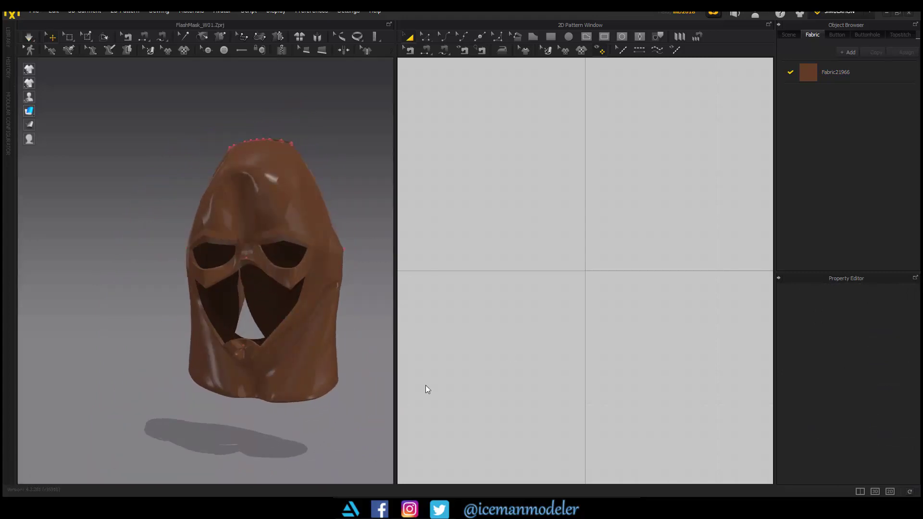
pyautogui.moveTo(289, 298)
pyautogui.mouseDown(button='right')
pyautogui.moveTo(244, 284)
pyautogui.moveTo(299, 229)
pyautogui.mouseUp(button='right')
# - Drag the hood's Solidify strength up to 99, then back down to about 65
pyautogui.click(299, 229)
pyautogui.click(876, 437)
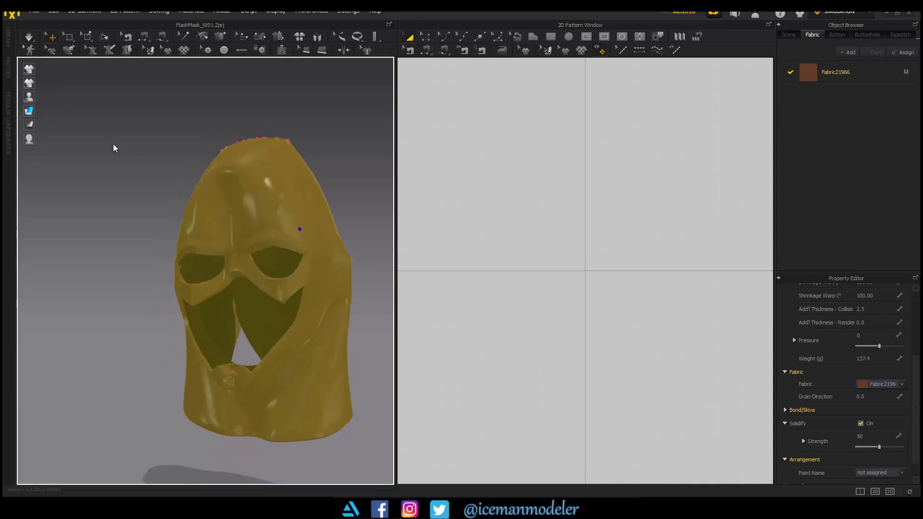
pyautogui.moveTo(879, 448); pyautogui.dragTo(893, 448)
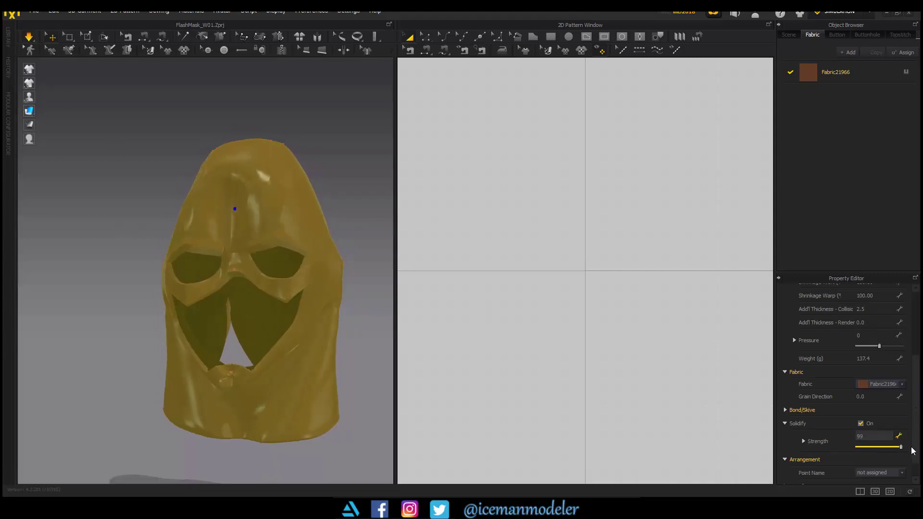
pyautogui.moveTo(308, 293); pyautogui.dragTo(229, 290, button='right')
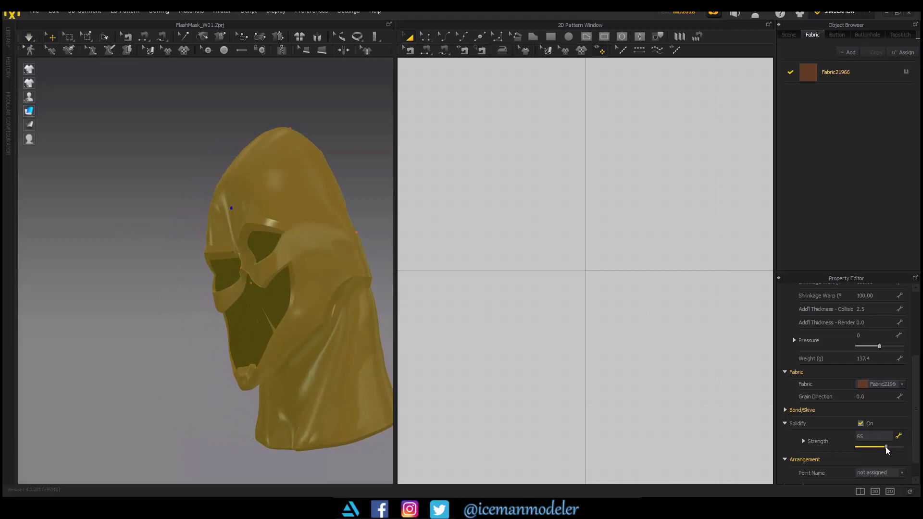
pyautogui.moveTo(365, 332)
pyautogui.mouseDown(button='right')
pyautogui.moveTo(276, 330)
pyautogui.moveTo(395, 328)
pyautogui.mouseUp(button='right')
pyautogui.click(277, 331)
pyautogui.moveTo(287, 178); pyautogui.dragTo(316, 297, button='right')
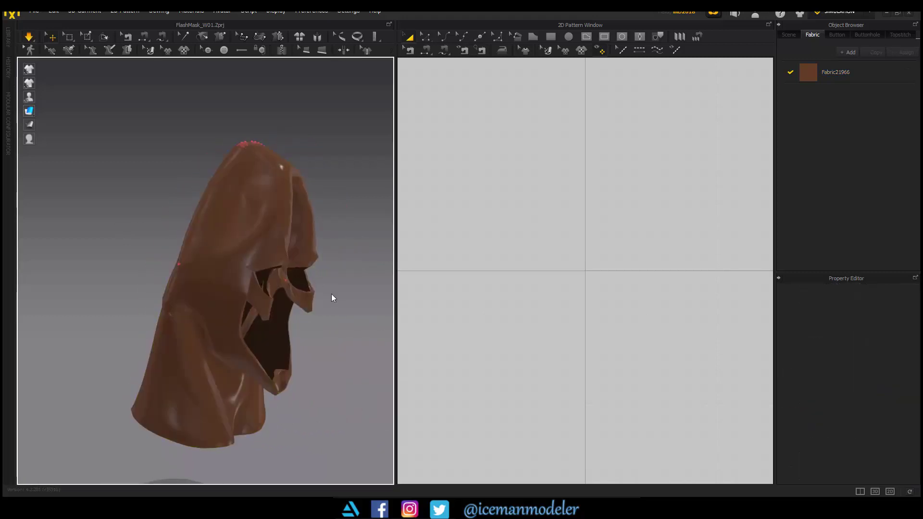
# - Enter a Solidify strength of 50 directly and inspect the stiffened hood
pyautogui.click(867, 440)
pyautogui.write('50')
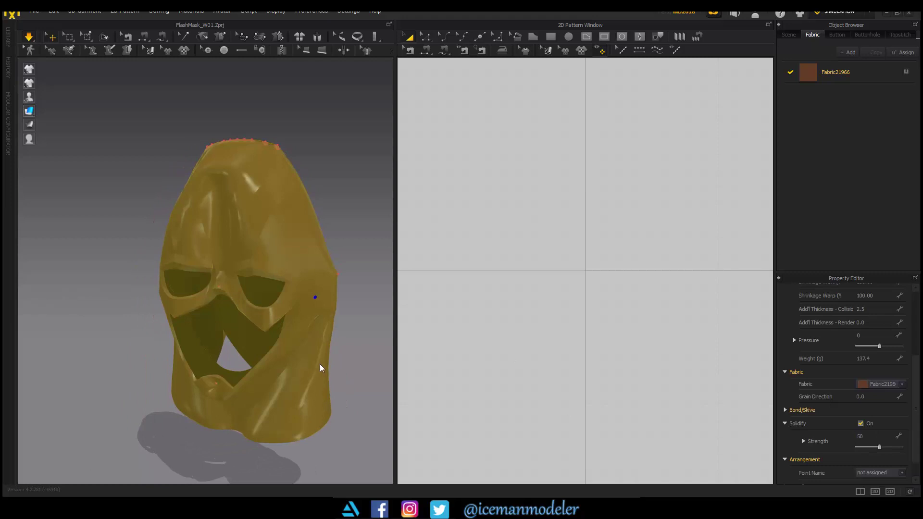
pyautogui.moveTo(321, 368)
pyautogui.mouseDown(button='right')
pyautogui.moveTo(361, 355)
pyautogui.moveTo(380, 300)
pyautogui.moveTo(349, 335)
pyautogui.moveTo(234, 357)
pyautogui.moveTo(354, 341)
pyautogui.moveTo(315, 379)
pyautogui.moveTo(284, 388)
pyautogui.moveTo(289, 406)
pyautogui.moveTo(189, 431)
pyautogui.moveTo(71, 421)
pyautogui.moveTo(182, 432)
pyautogui.moveTo(261, 415)
pyautogui.moveTo(96, 445)
pyautogui.mouseUp(button='right')
pyautogui.click(189, 431)
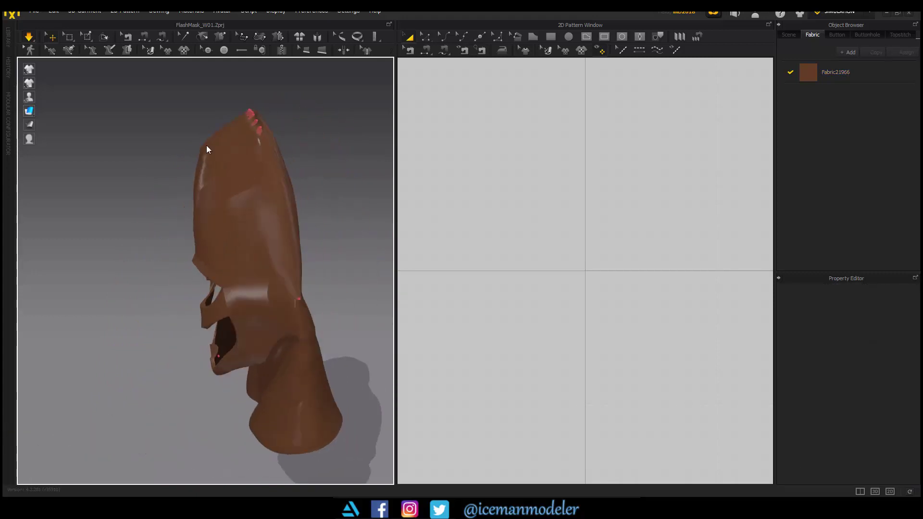
# - Toggle the hood's mesh wireframe display and start the cloth simulation
pyautogui.click(226, 141)
pyautogui.moveTo(226, 141)
pyautogui.mouseDown(button='right')
pyautogui.moveTo(232, 192)
pyautogui.moveTo(211, 153)
pyautogui.moveTo(208, 183)
pyautogui.moveTo(138, 207)
pyautogui.moveTo(171, 146)
pyautogui.moveTo(151, 185)
pyautogui.moveTo(175, 217)
pyautogui.moveTo(218, 242)
pyautogui.mouseUp(button='right')
pyautogui.click(219, 218)
pyautogui.scroll(3, 103, 140)
pyautogui.hotkey('shift', 'w')
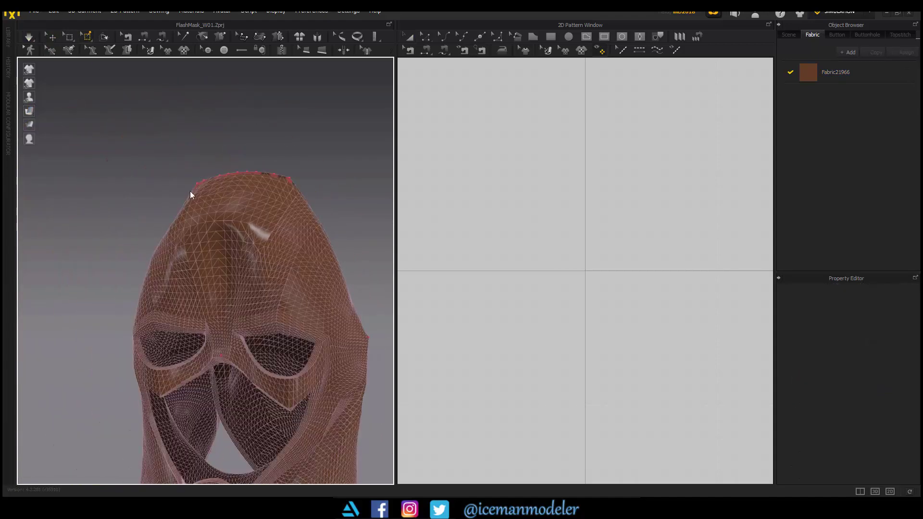
pyautogui.scroll(5, 250, 250)
pyautogui.press('space')
pyautogui.hotkey('shift', 'w')
# - Orbit around the simulating hood and select it to check its soft folds
pyautogui.moveTo(242, 236); pyautogui.dragTo(107, 343, button='right')
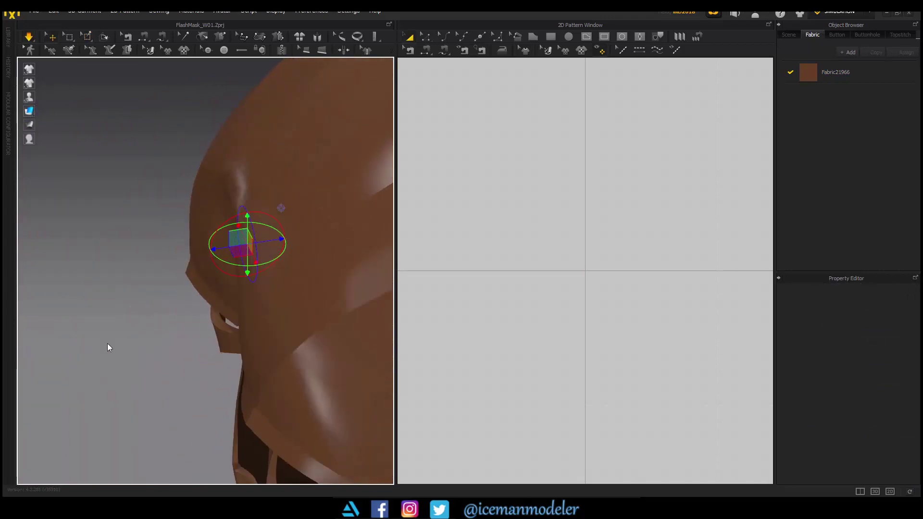
pyautogui.moveTo(265, 243)
pyautogui.mouseDown(button='right')
pyautogui.moveTo(292, 288)
pyautogui.moveTo(173, 282)
pyautogui.moveTo(269, 218)
pyautogui.moveTo(56, 207)
pyautogui.moveTo(302, 227)
pyautogui.moveTo(248, 239)
pyautogui.moveTo(158, 313)
pyautogui.moveTo(233, 209)
pyautogui.moveTo(119, 258)
pyautogui.moveTo(257, 263)
pyautogui.moveTo(281, 244)
pyautogui.moveTo(290, 258)
pyautogui.moveTo(343, 267)
pyautogui.moveTo(261, 249)
pyautogui.moveTo(299, 268)
pyautogui.moveTo(215, 403)
pyautogui.moveTo(169, 417)
pyautogui.mouseUp(button='right')
pyautogui.scroll(-3, 292, 288)
pyautogui.scroll(-3, 269, 217)
pyautogui.scroll(-2, 118, 257)
pyautogui.click(254, 213)
pyautogui.click(262, 248)
# - Add a Wind Controller, move it toward the hood, and start the simulation
pyautogui.click(311, 11)
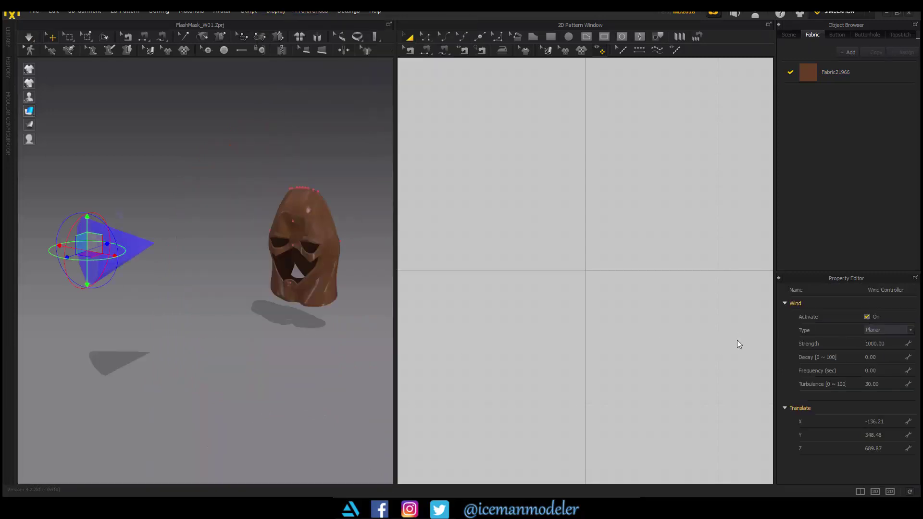
pyautogui.moveTo(159, 285); pyautogui.dragTo(208, 269)
pyautogui.scroll(3, 243, 272)
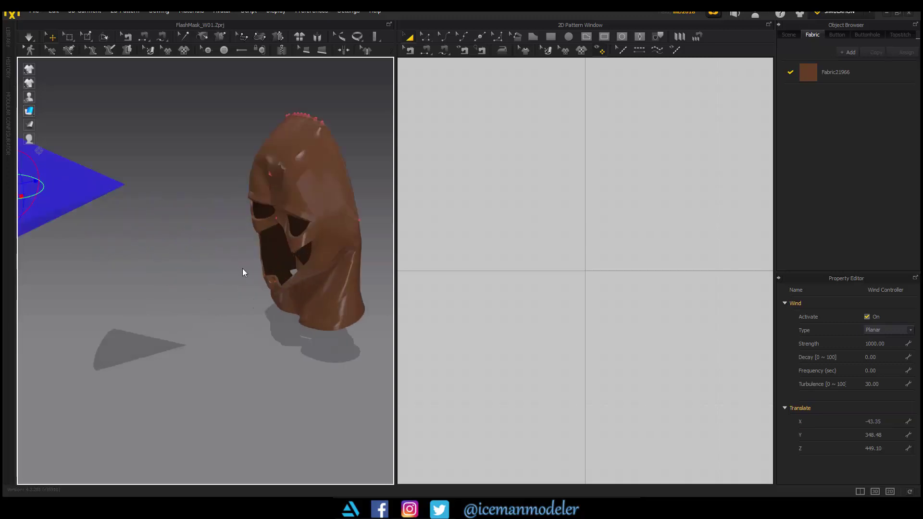
pyautogui.press('space')
pyautogui.scroll(-3, 176, 244)
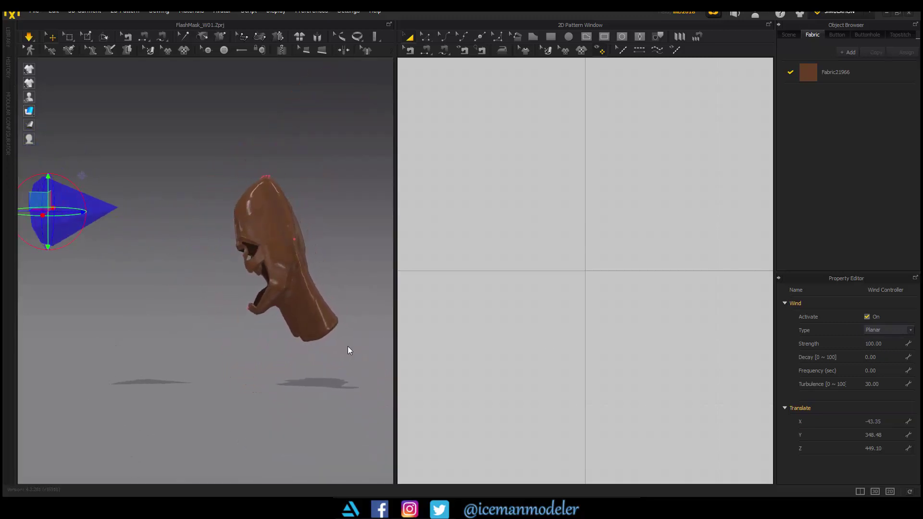
# - Set the wind frequency to 2.00 and inspect the blowing hood
pyautogui.click(884, 372)
pyautogui.write('1')
pyautogui.press('Return')
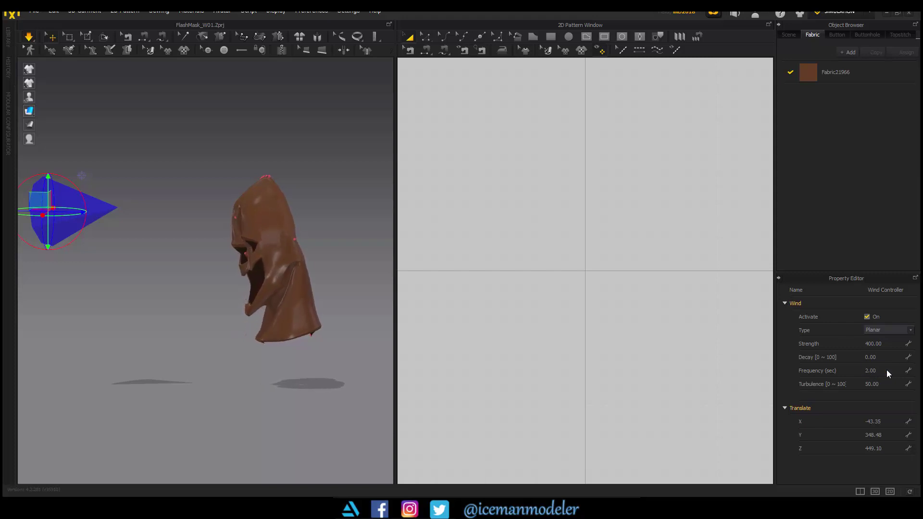
pyautogui.moveTo(265, 343); pyautogui.dragTo(243, 316, button='right')
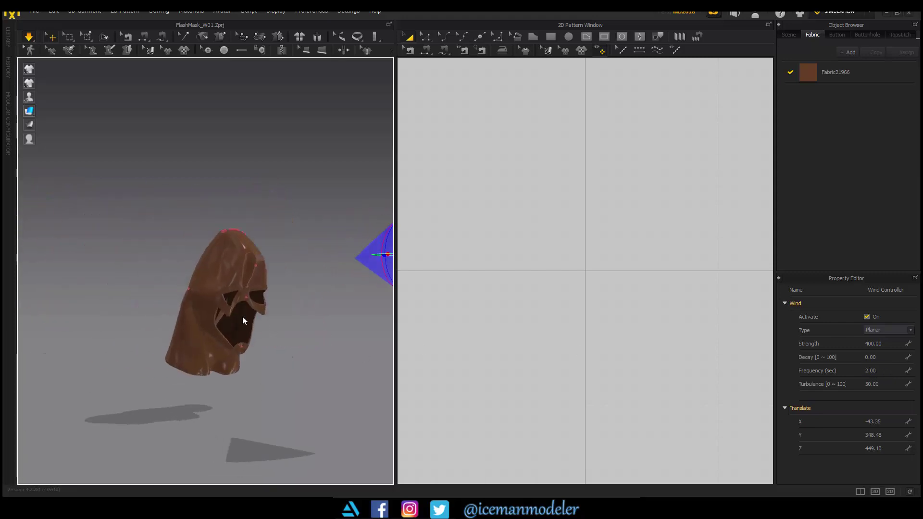
pyautogui.scroll(5, 221, 302)
pyautogui.scroll(-5, 187, 302)
pyautogui.moveTo(201, 286)
pyautogui.mouseDown(button='right')
pyautogui.moveTo(301, 292)
pyautogui.moveTo(132, 303)
pyautogui.moveTo(260, 288)
pyautogui.mouseUp(button='right')
pyautogui.scroll(2, 241, 289)
pyautogui.scroll(2, 256, 295)
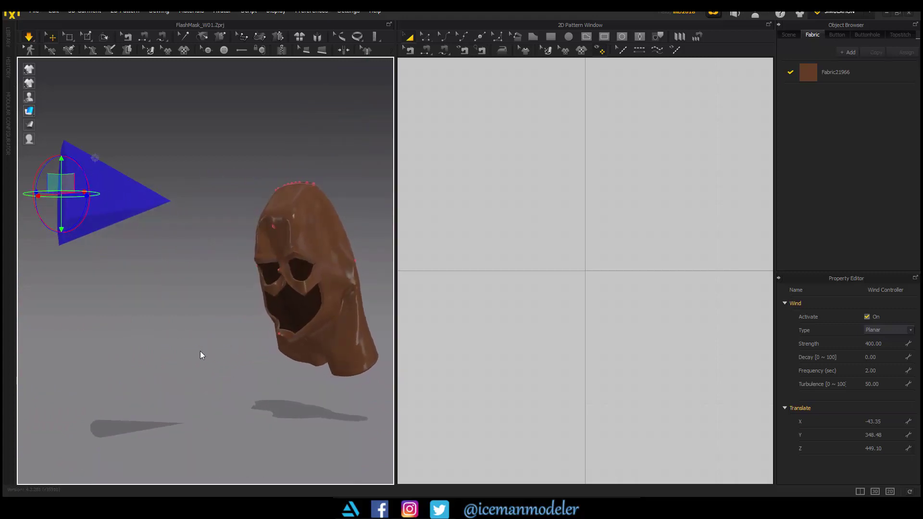
# - Set wind turbulence to 50 at strength 400 and view the fluttering hood
pyautogui.doubleClick(878, 384)
pyautogui.write('100')
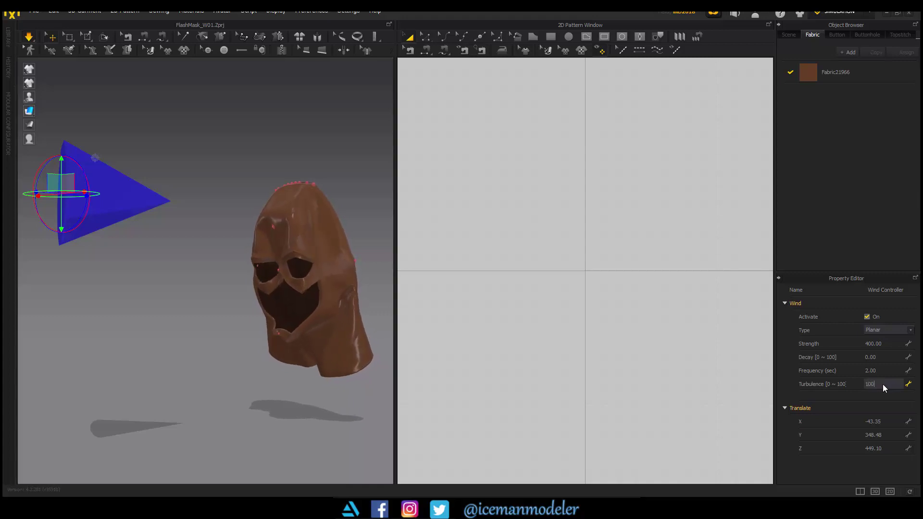
pyautogui.doubleClick(883, 384)
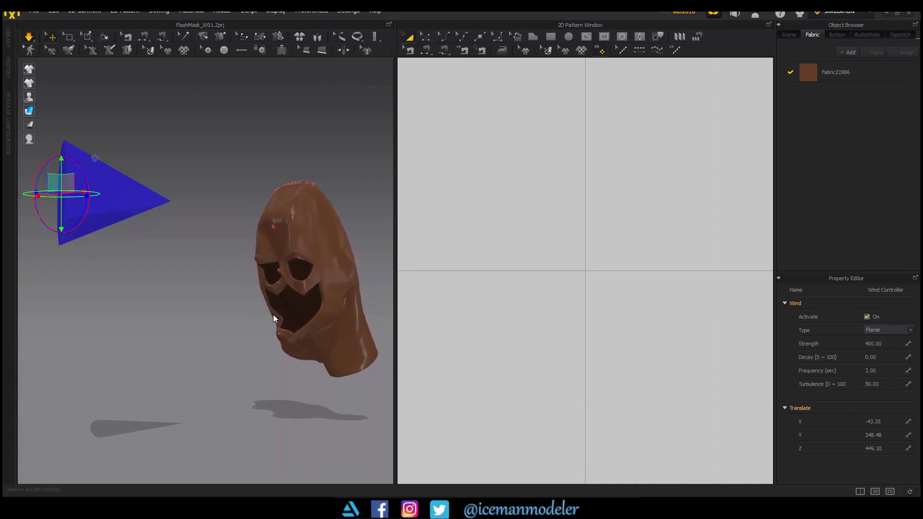
pyautogui.click(226, 308)
pyautogui.moveTo(185, 301)
pyautogui.mouseDown(button='right')
pyautogui.moveTo(353, 269)
pyautogui.moveTo(209, 249)
pyautogui.mouseUp(button='right')
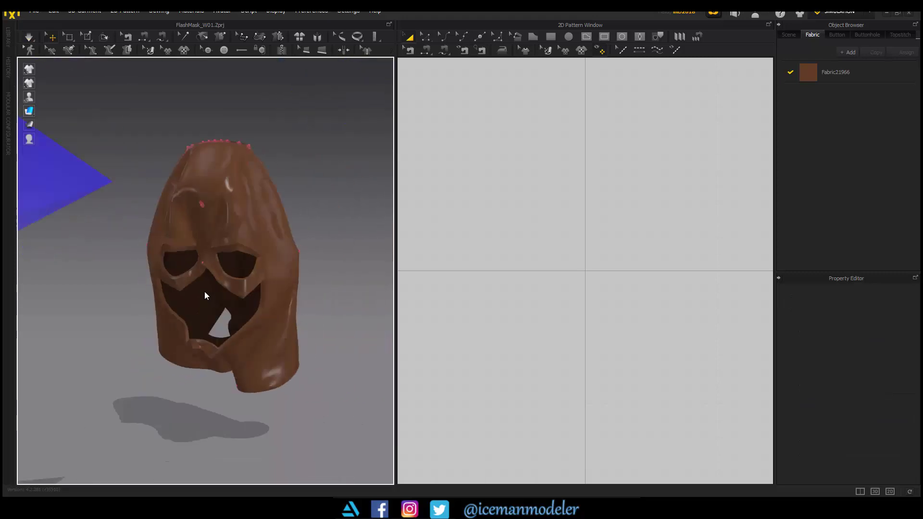
pyautogui.moveTo(204, 292)
pyautogui.mouseDown(button='right')
pyautogui.moveTo(268, 325)
pyautogui.moveTo(255, 219)
pyautogui.moveTo(63, 288)
pyautogui.moveTo(135, 276)
pyautogui.moveTo(364, 355)
pyautogui.mouseUp(button='right')
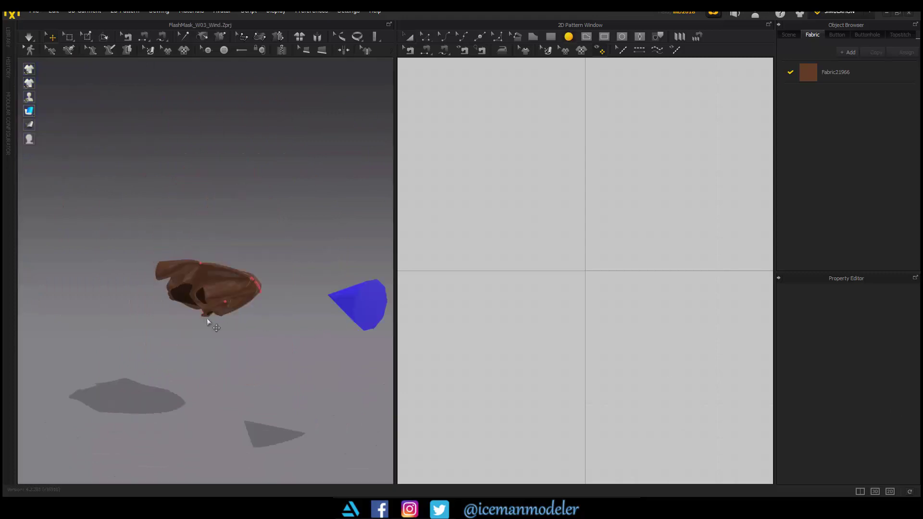
pyautogui.moveTo(206, 318)
pyautogui.mouseDown(button='right')
pyautogui.moveTo(156, 324)
pyautogui.moveTo(254, 330)
pyautogui.moveTo(262, 346)
pyautogui.moveTo(325, 341)
pyautogui.mouseUp(button='right')
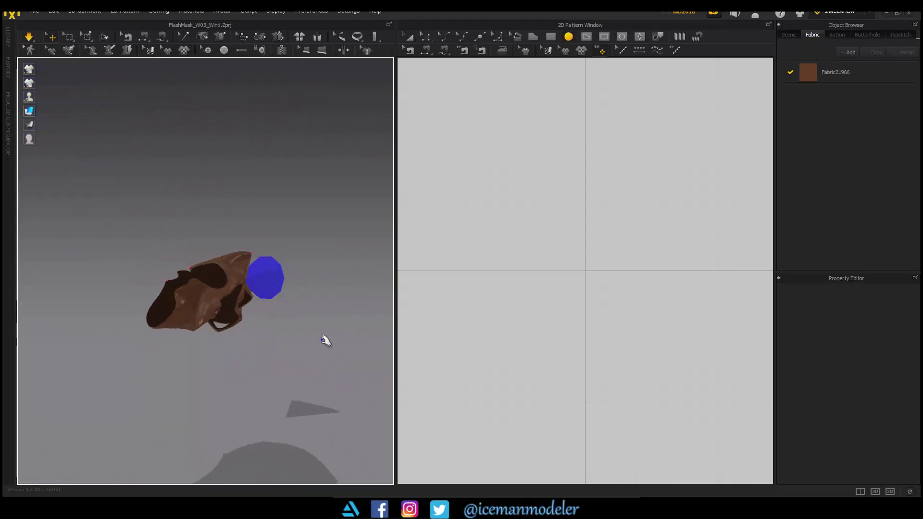
pyautogui.scroll(3, 309, 366)
pyautogui.scroll(-2, 309, 365)
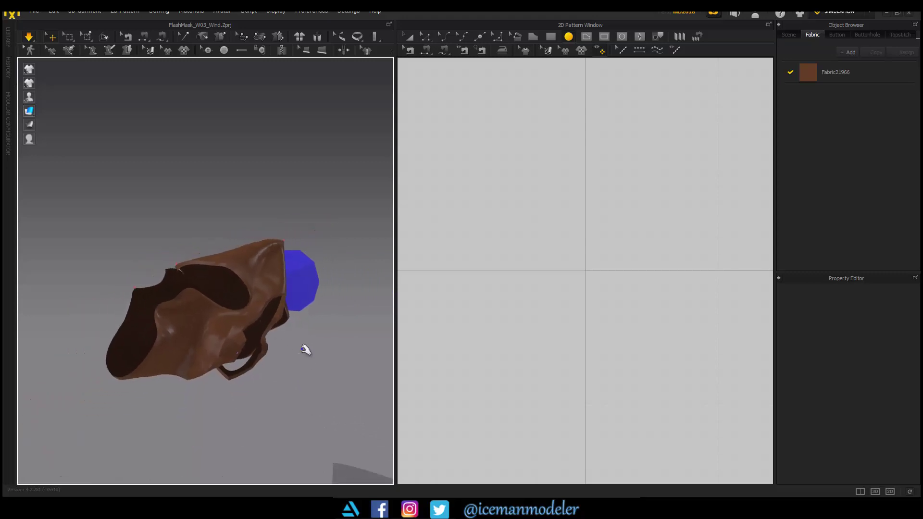
pyautogui.moveTo(340, 376)
pyautogui.mouseDown(button='right')
pyautogui.moveTo(262, 368)
pyautogui.moveTo(315, 380)
pyautogui.moveTo(191, 374)
pyautogui.moveTo(85, 397)
pyautogui.moveTo(120, 400)
pyautogui.moveTo(132, 419)
pyautogui.moveTo(317, 317)
pyautogui.mouseUp(button='right')
pyautogui.moveTo(296, 371)
pyautogui.mouseDown(button='right')
pyautogui.moveTo(356, 378)
pyautogui.moveTo(275, 395)
pyautogui.mouseUp(button='right')
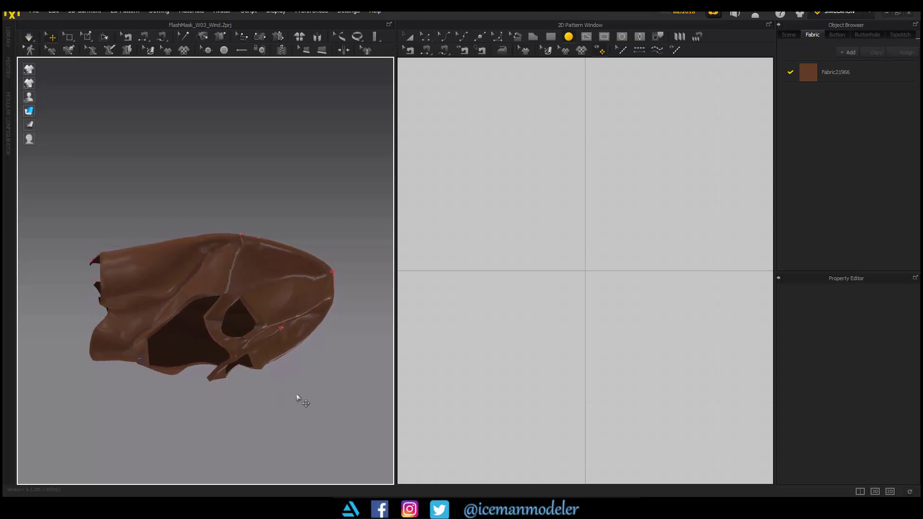
pyautogui.moveTo(296, 394)
pyautogui.mouseDown(button='right')
pyautogui.moveTo(303, 379)
pyautogui.moveTo(342, 380)
pyautogui.moveTo(329, 445)
pyautogui.moveTo(301, 423)
pyautogui.moveTo(260, 354)
pyautogui.moveTo(95, 319)
pyautogui.moveTo(313, 246)
pyautogui.moveTo(343, 315)
pyautogui.mouseUp(button='right')
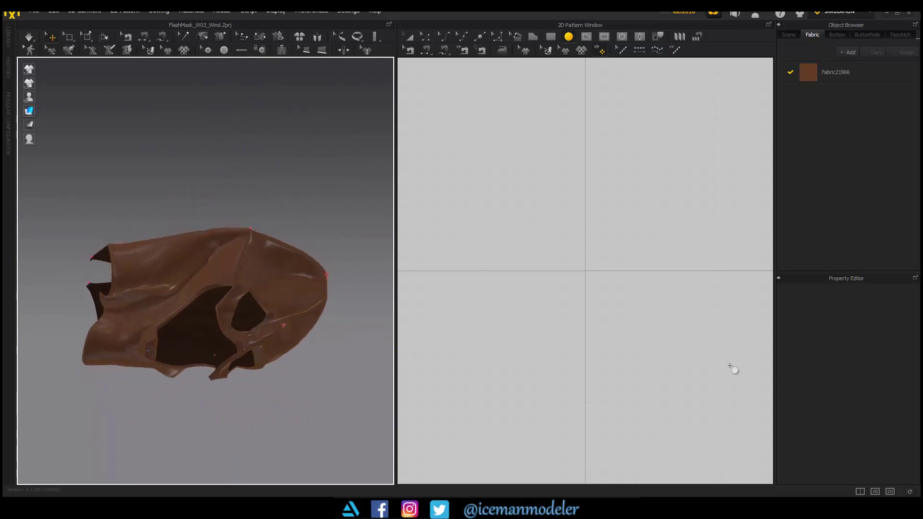